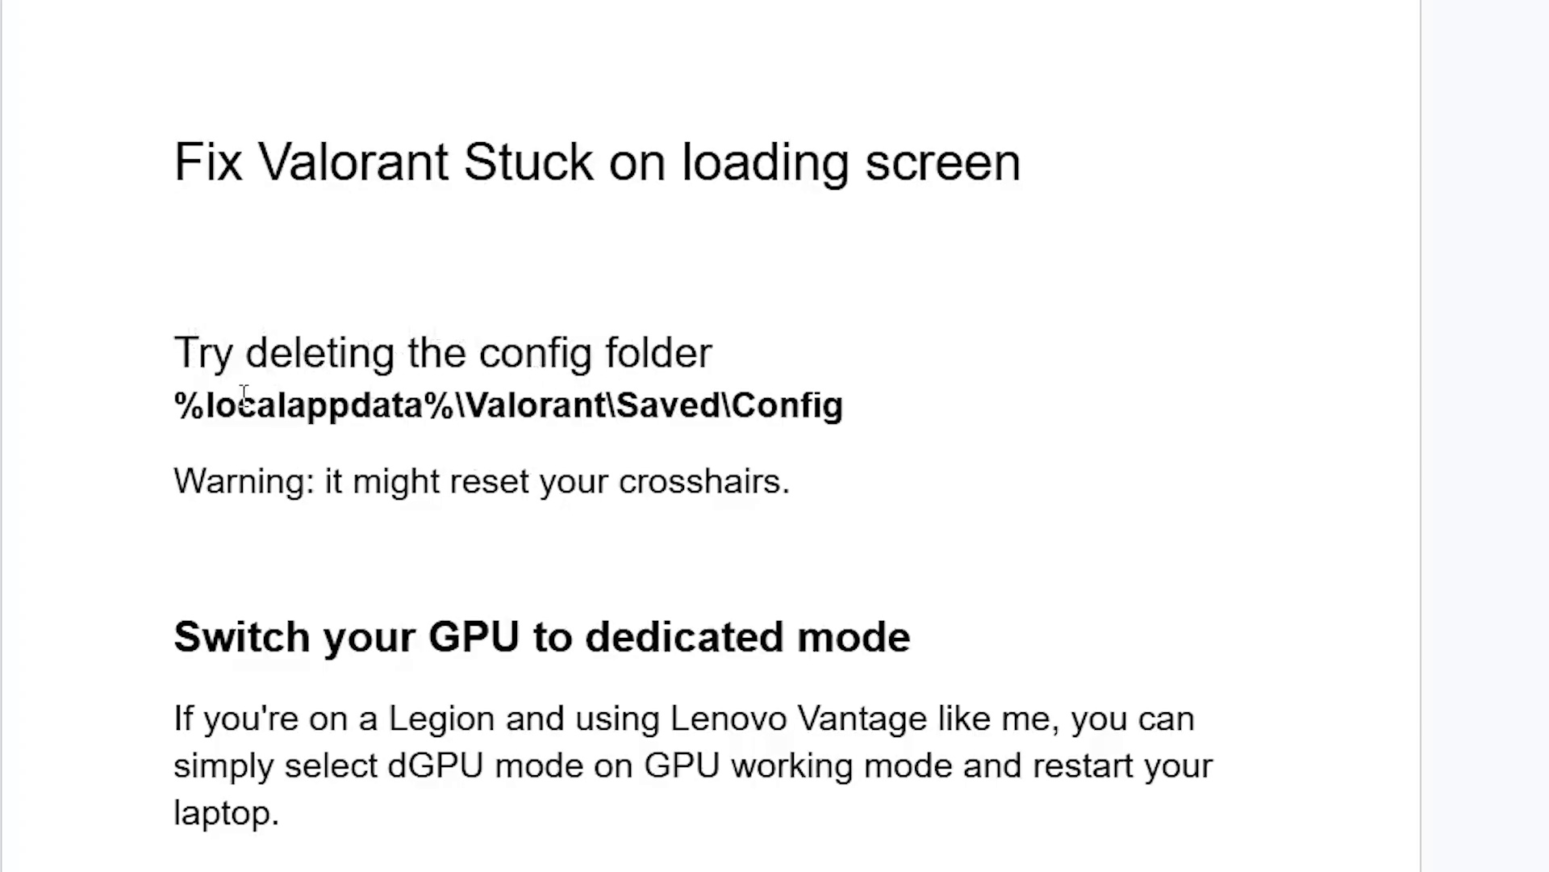
Copy just the %localappdata% part of the guide's config folder path.
drag(169, 407, 883, 421)
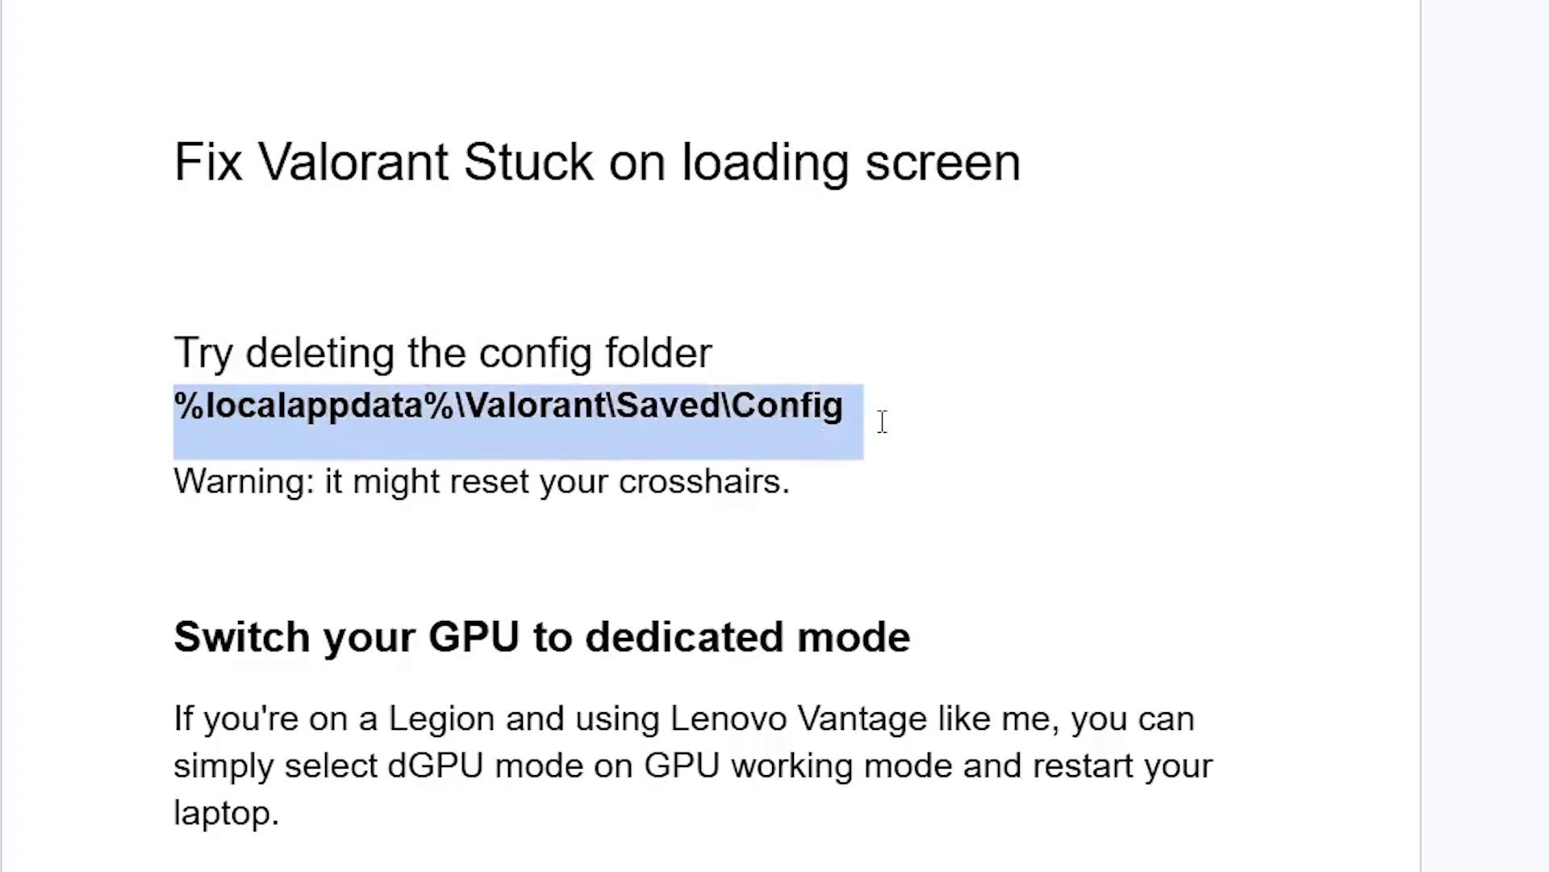
click(445, 410)
drag(158, 412, 454, 419)
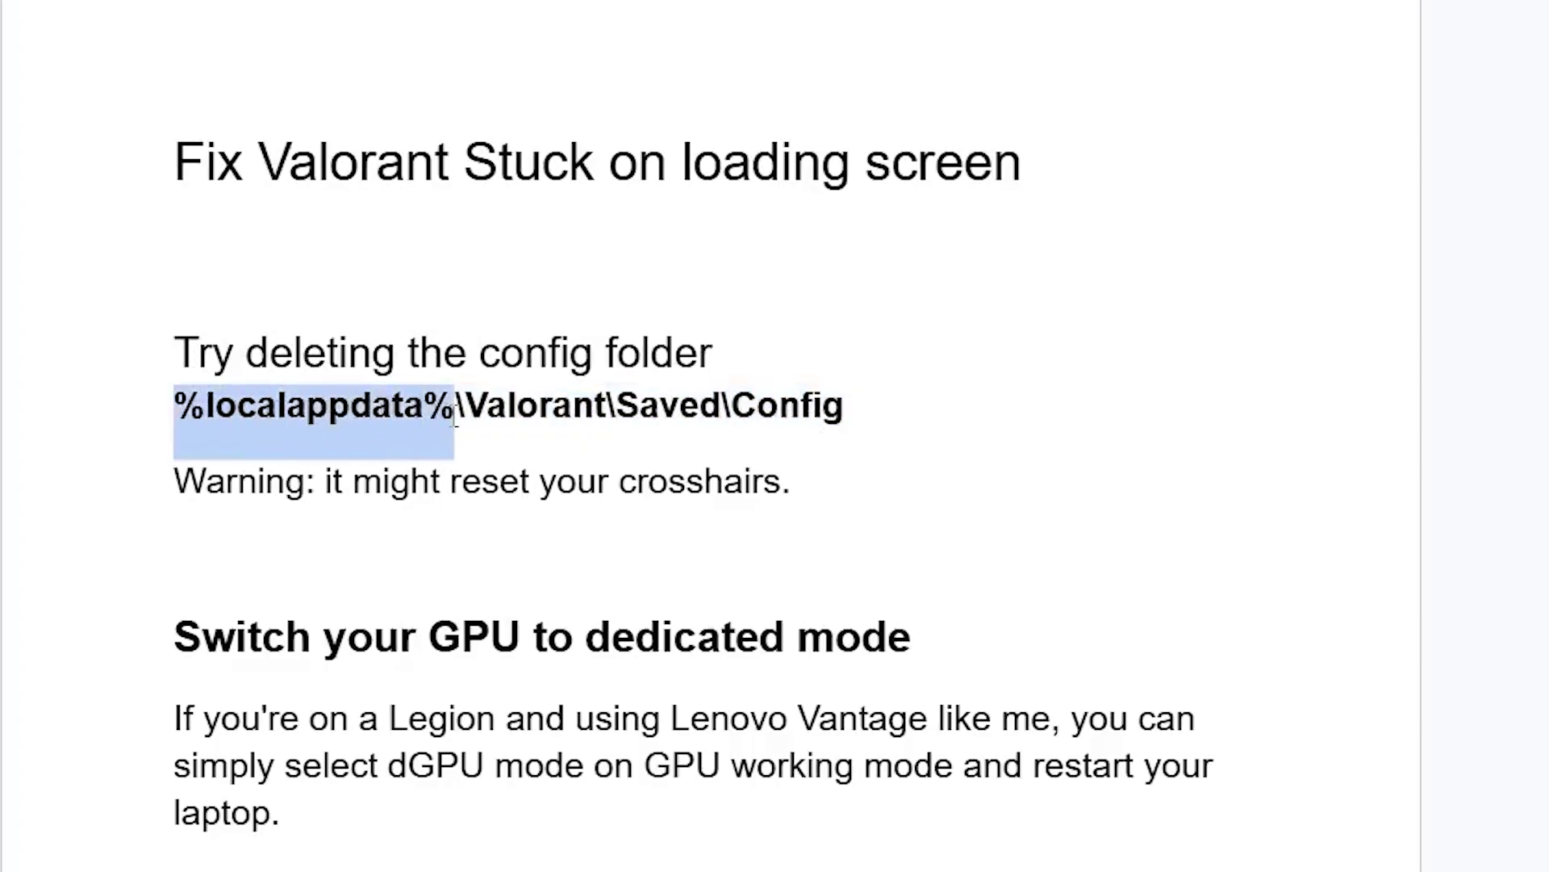
right_click(377, 411)
click(410, 444)
Paste %localappdata% into the Run prompt without the trailing backslash and open that folder.
key(super+r)
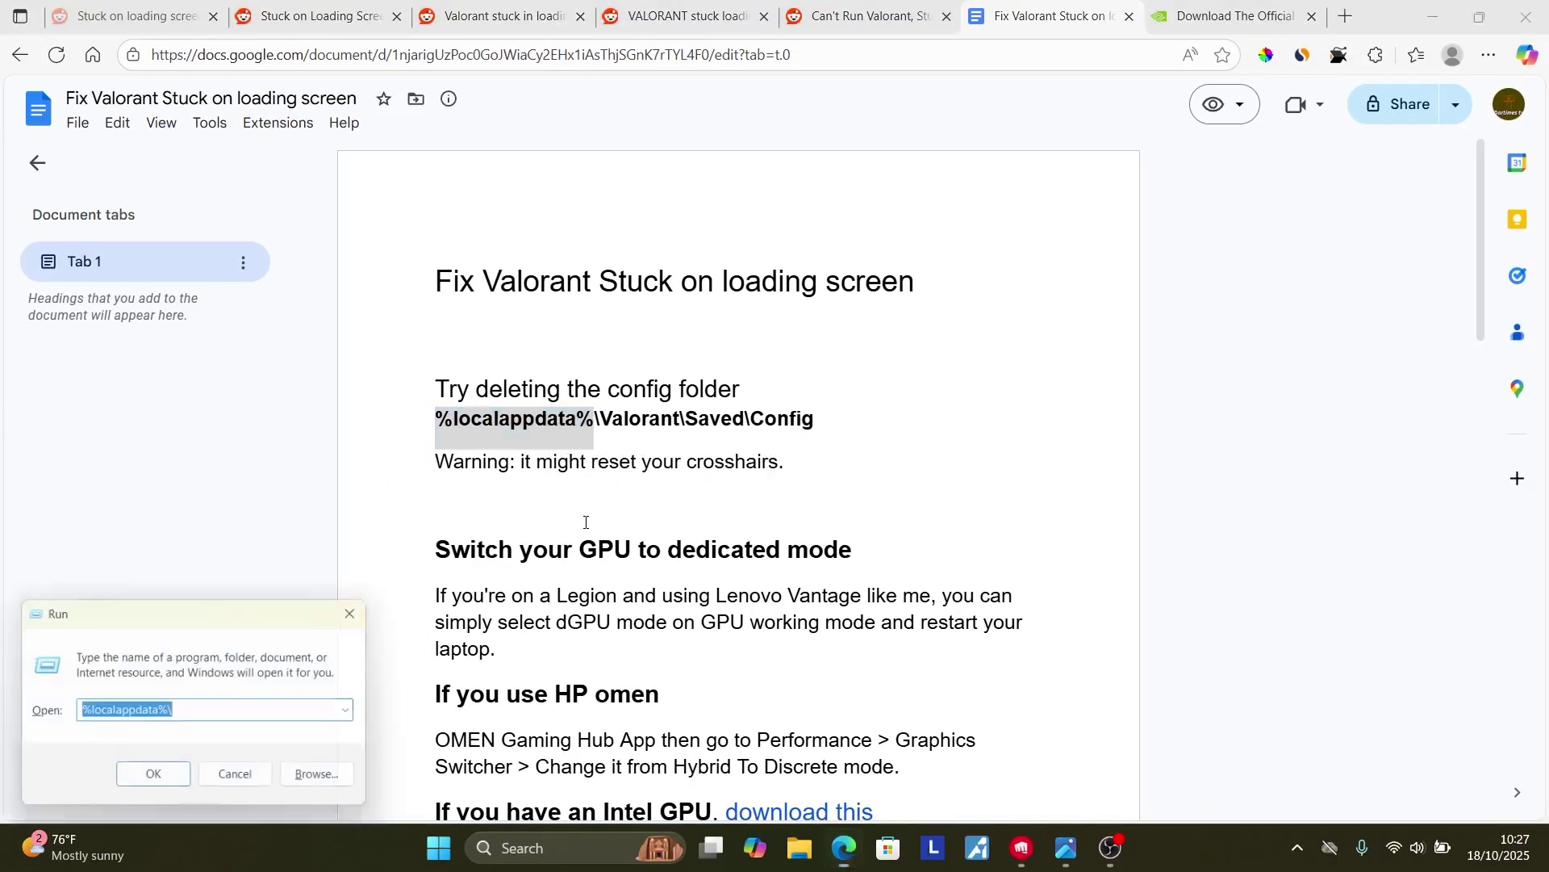
click(229, 713)
key(BackSpace)
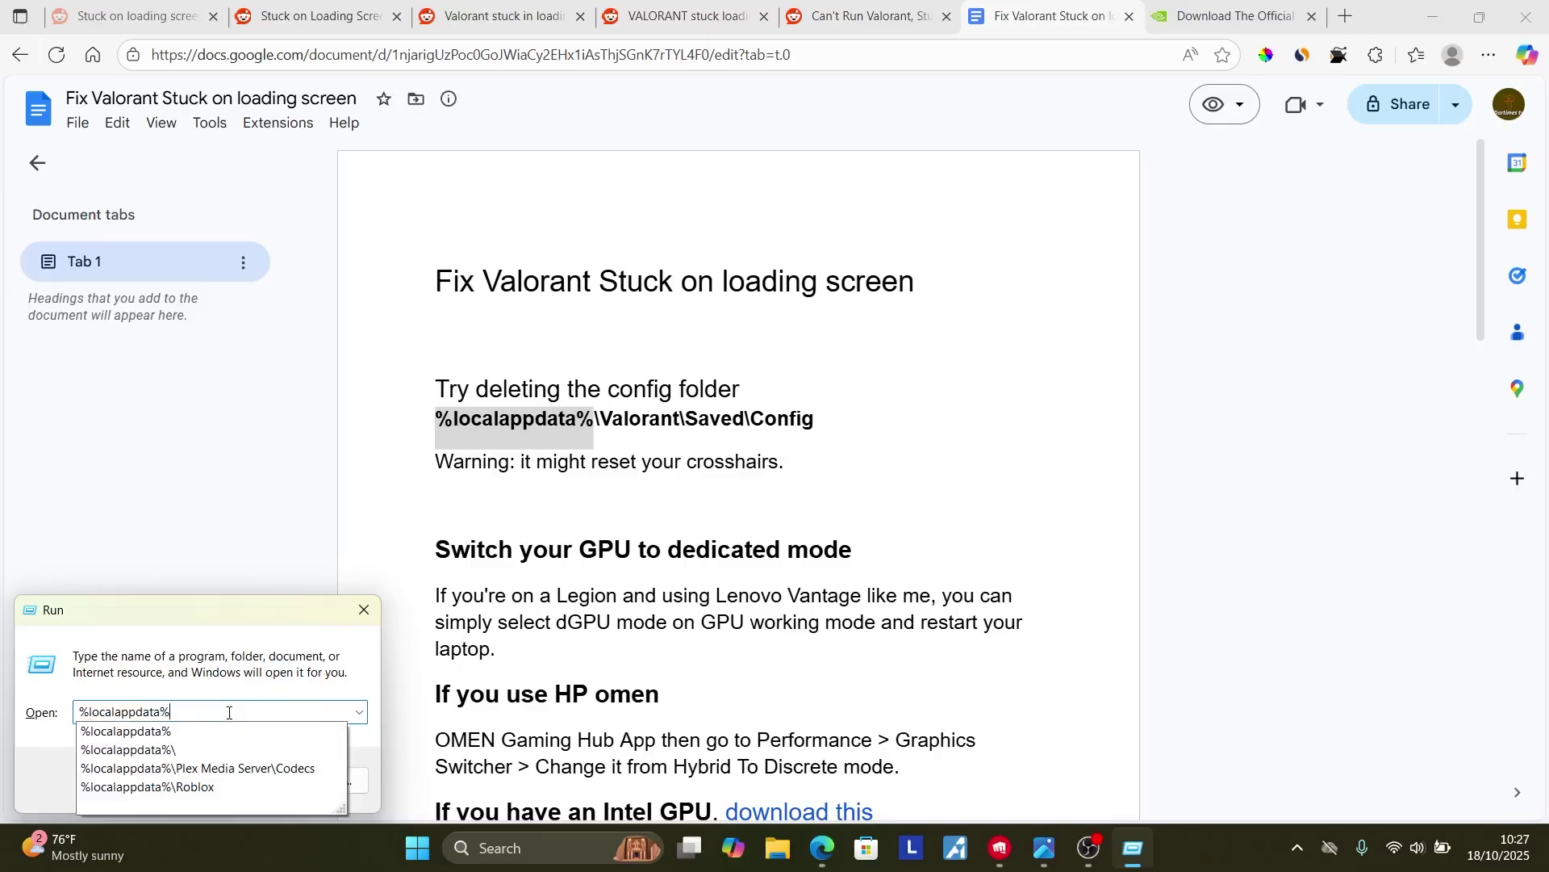
click(211, 731)
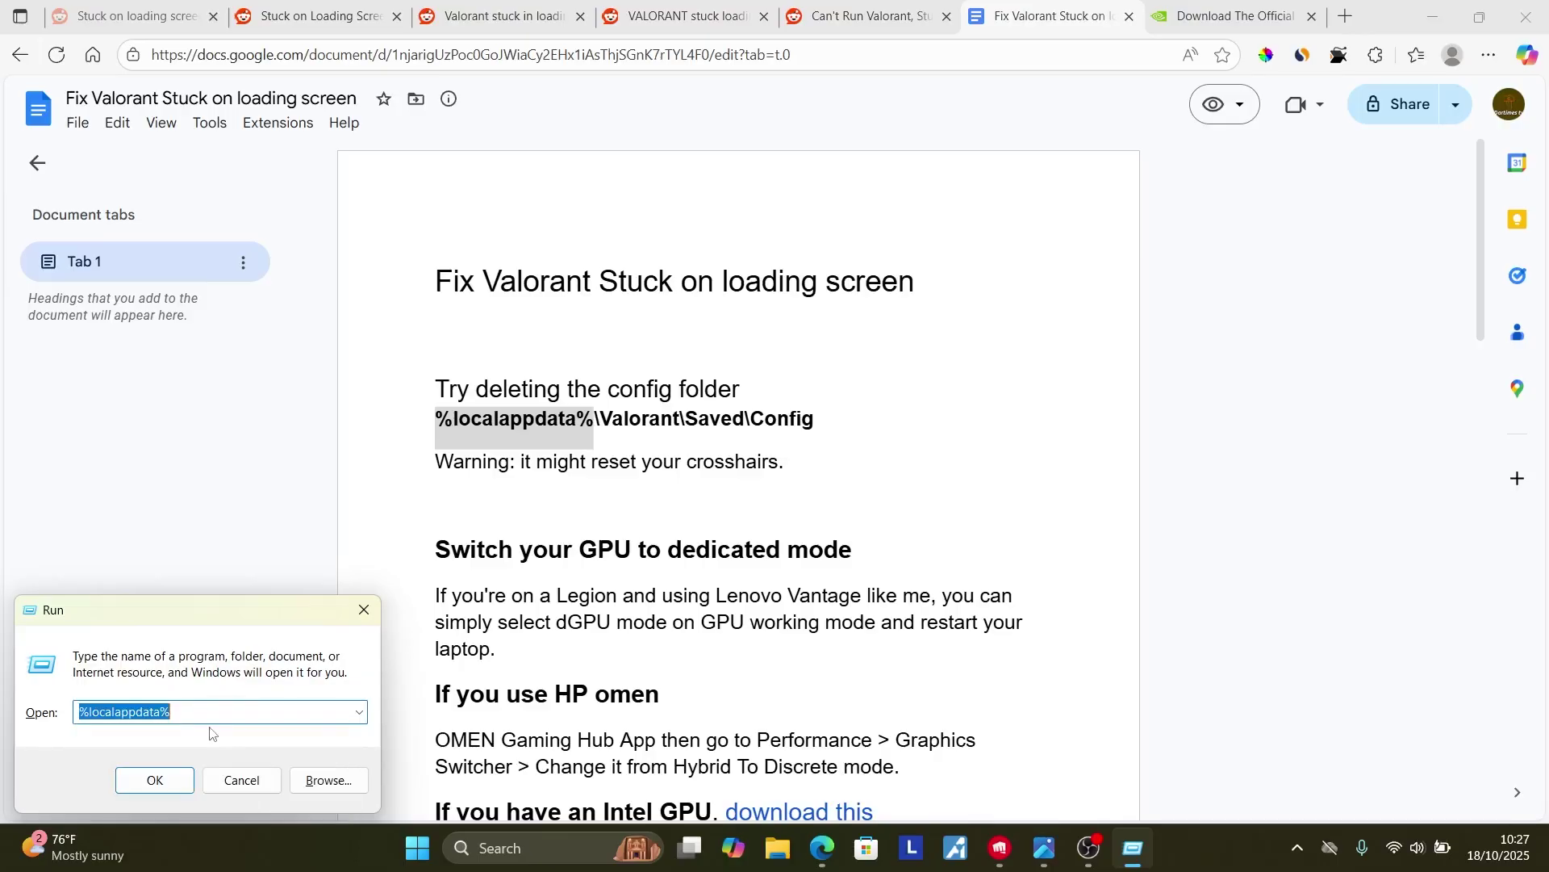
click(153, 779)
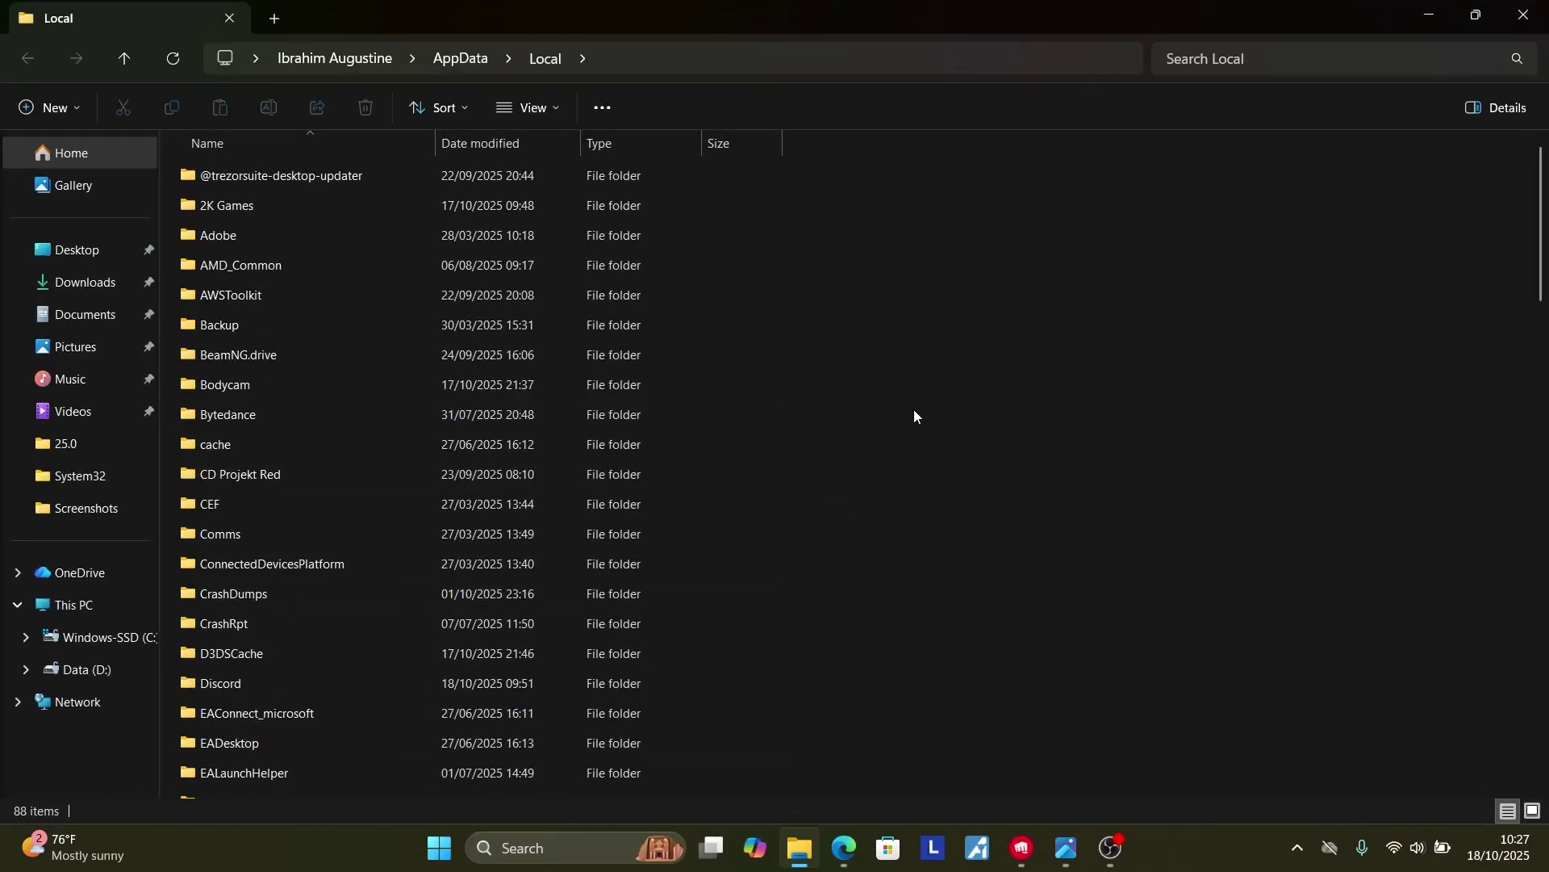
Browse into VALORANT\Saved to locate the Config folder, then close File Explorer.
scroll(914, 411, down, 20)
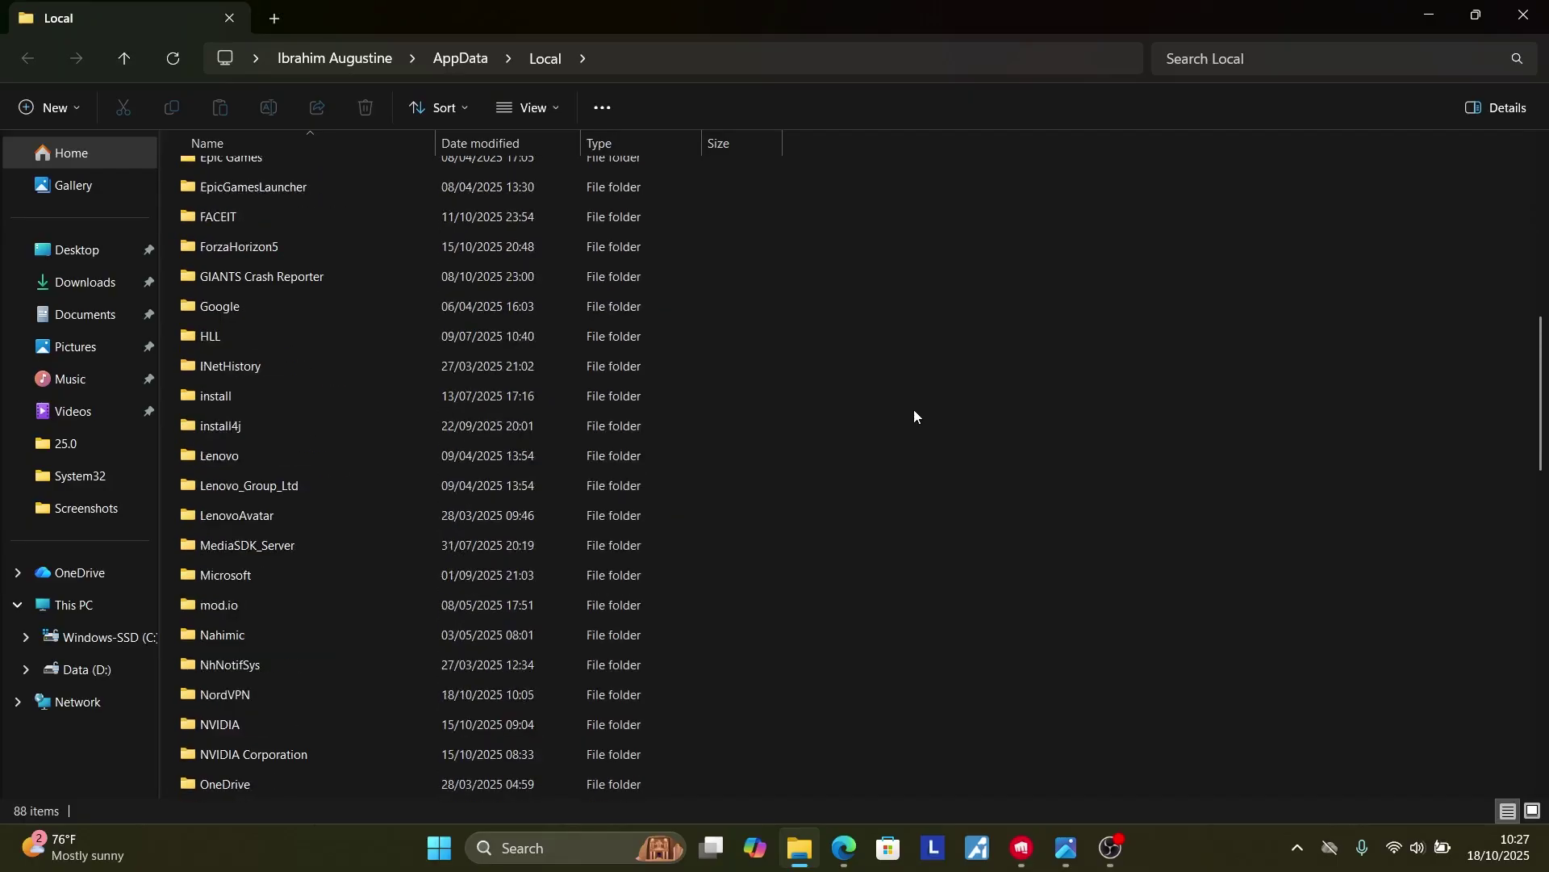
scroll(915, 416, down, 1)
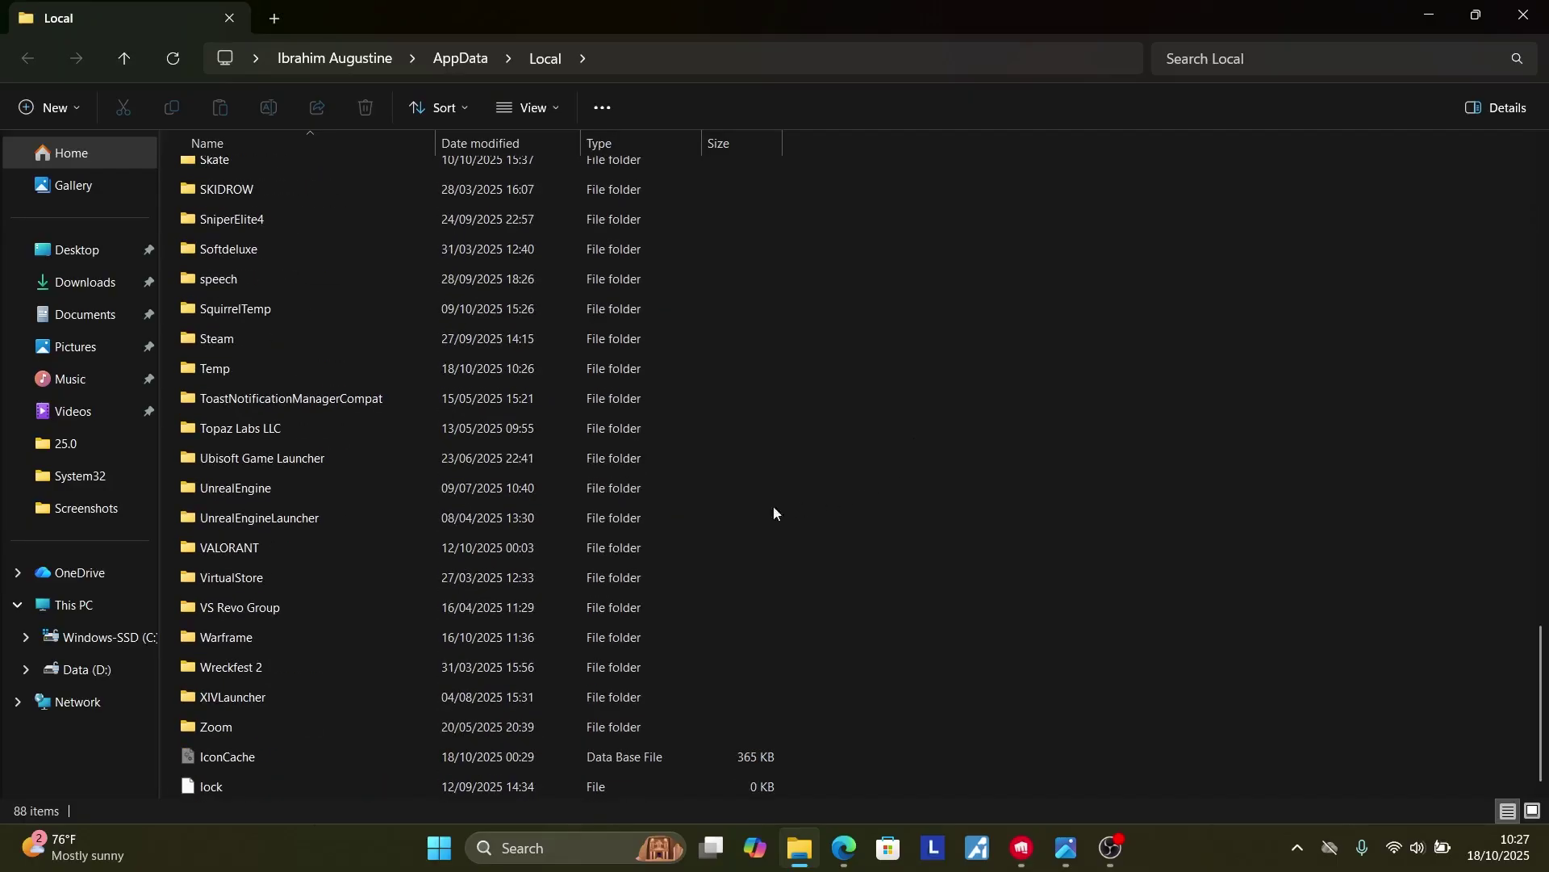
double_click(355, 552)
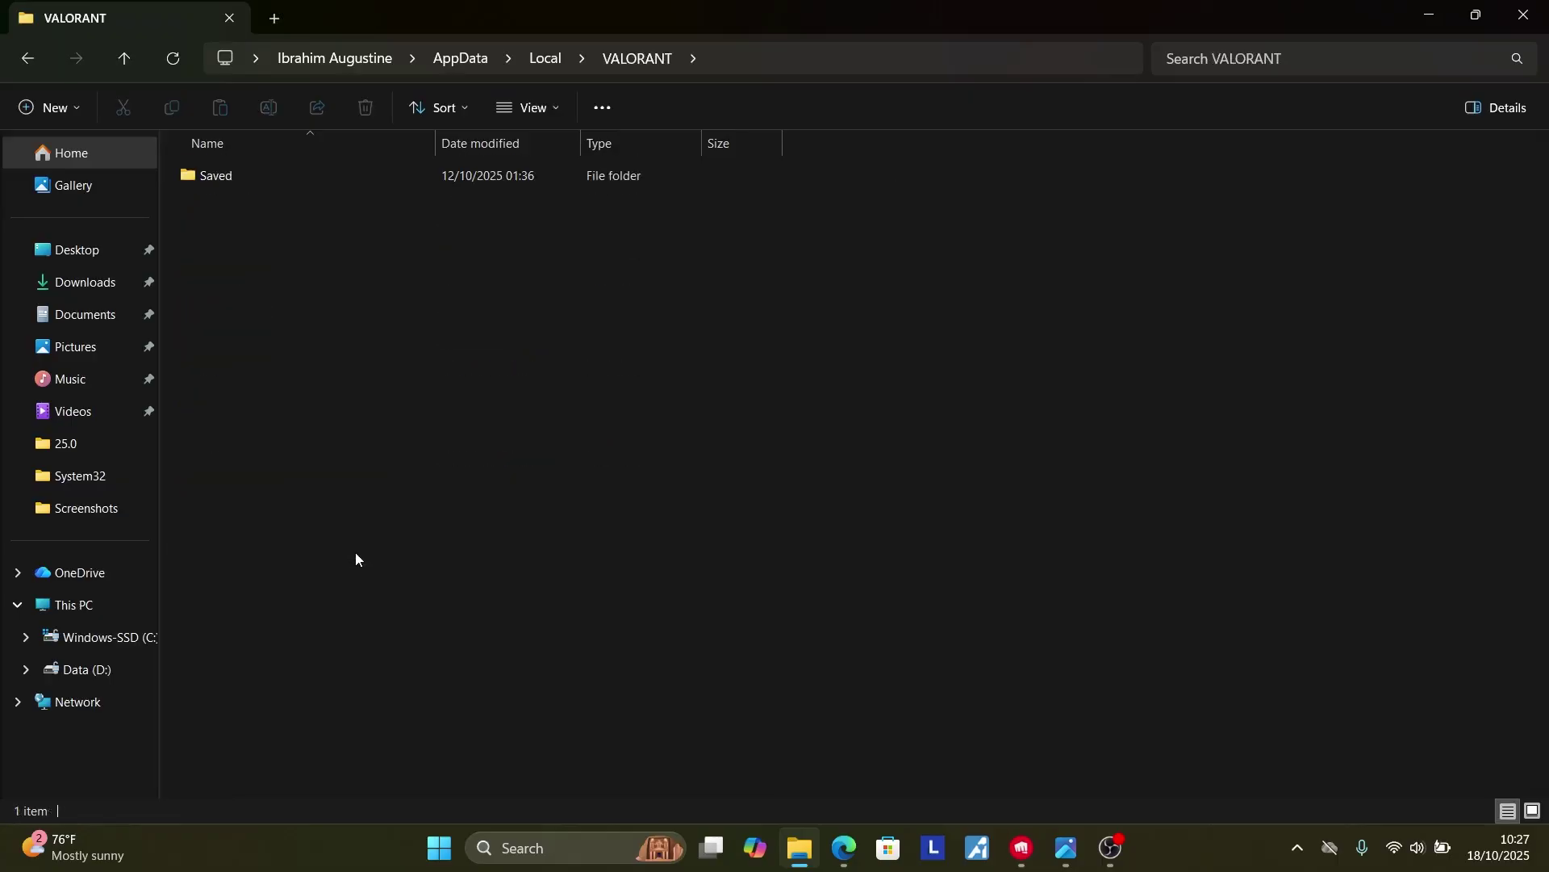
double_click(302, 183)
click(254, 180)
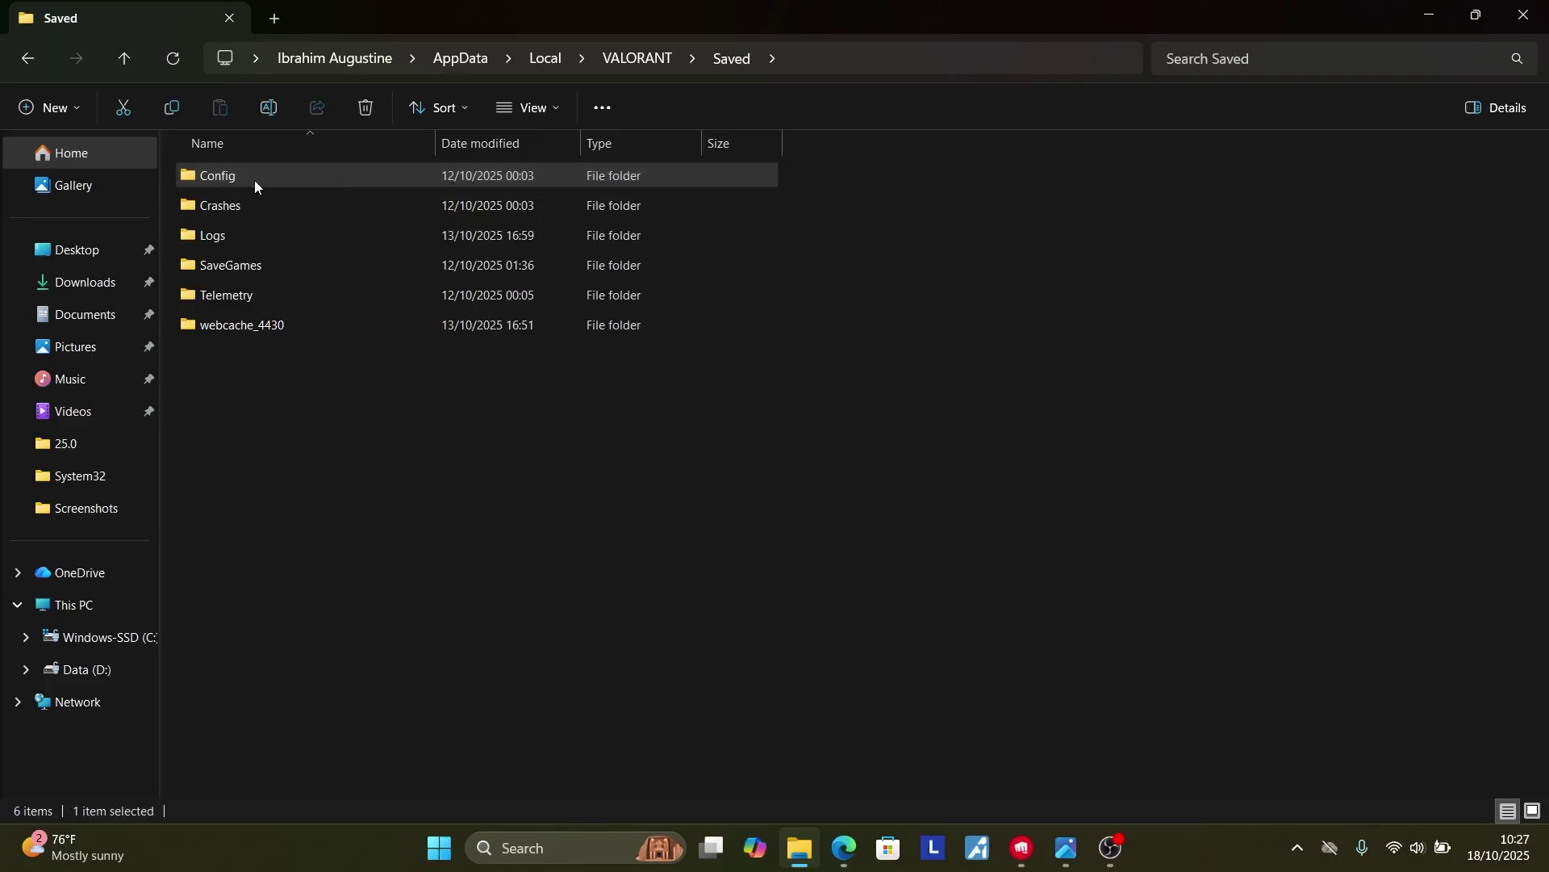
right_click(254, 181)
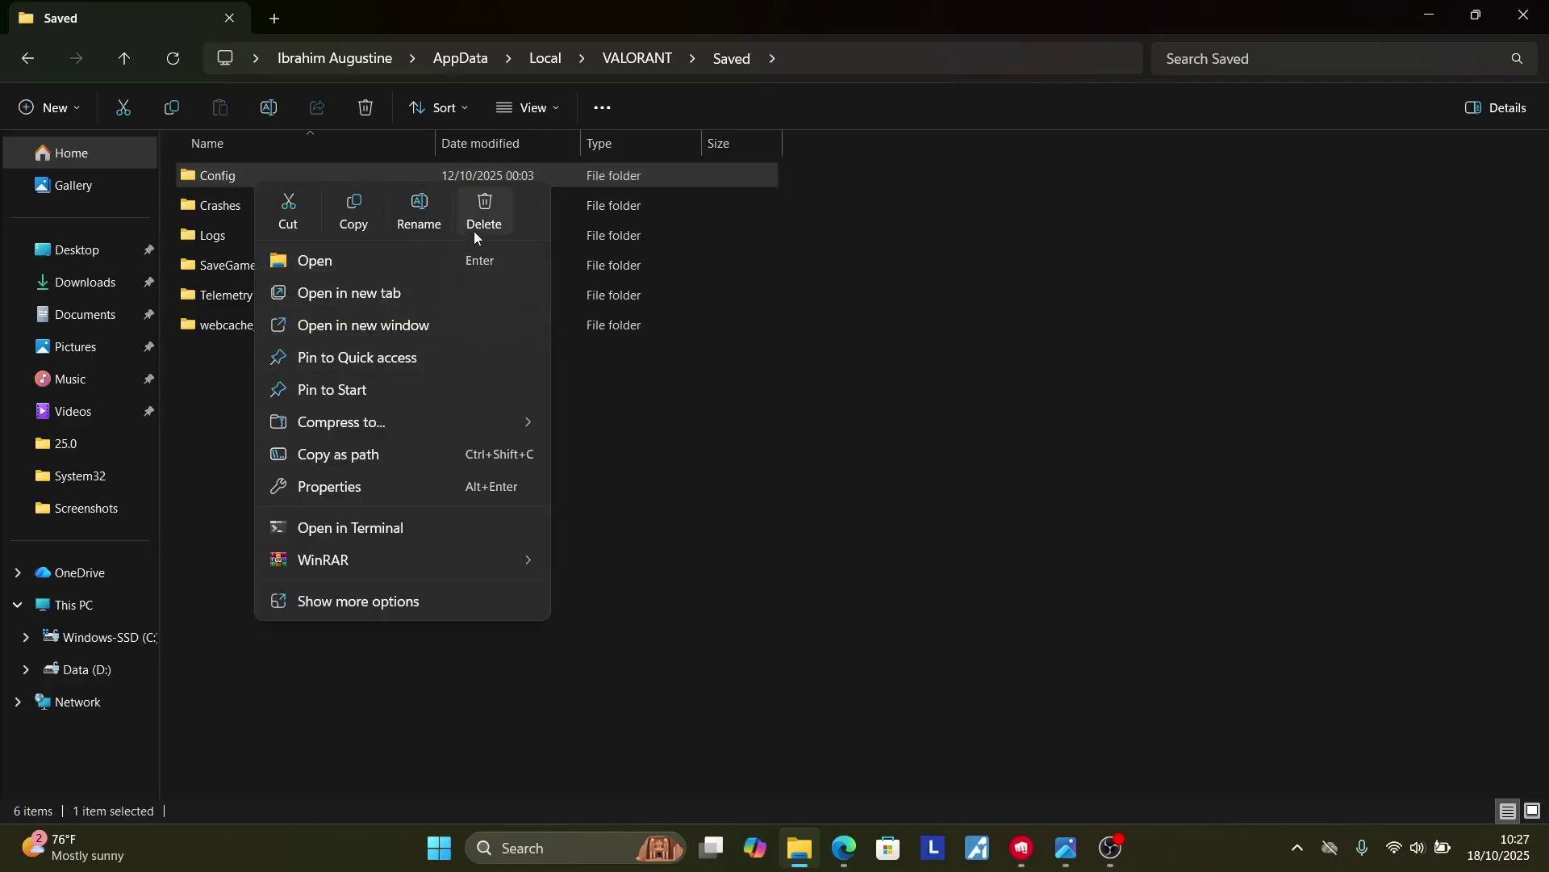
click(1524, 17)
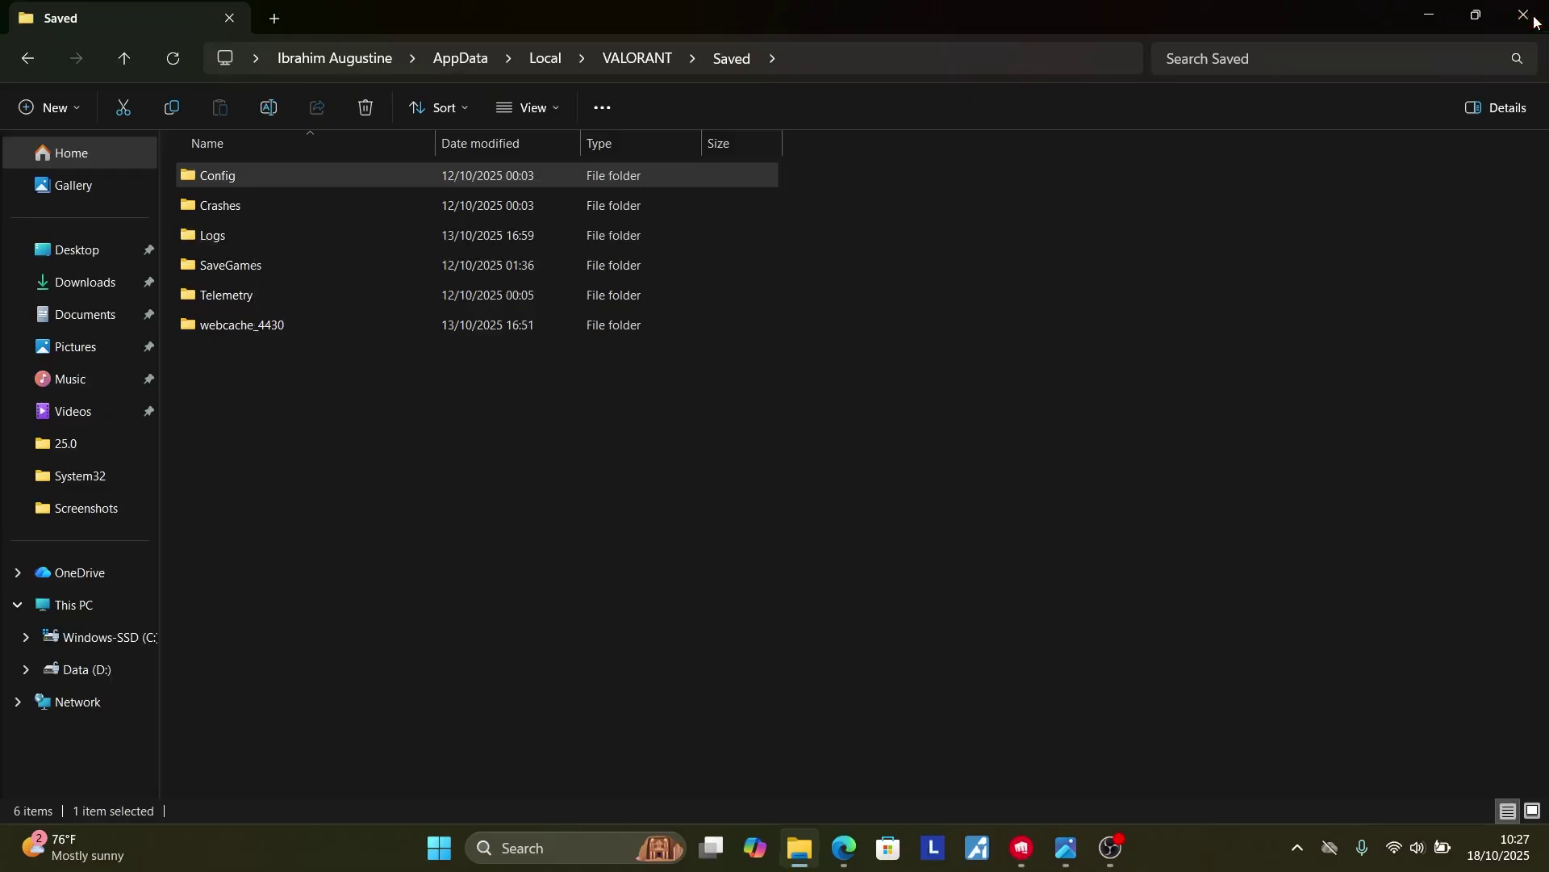
click(1524, 16)
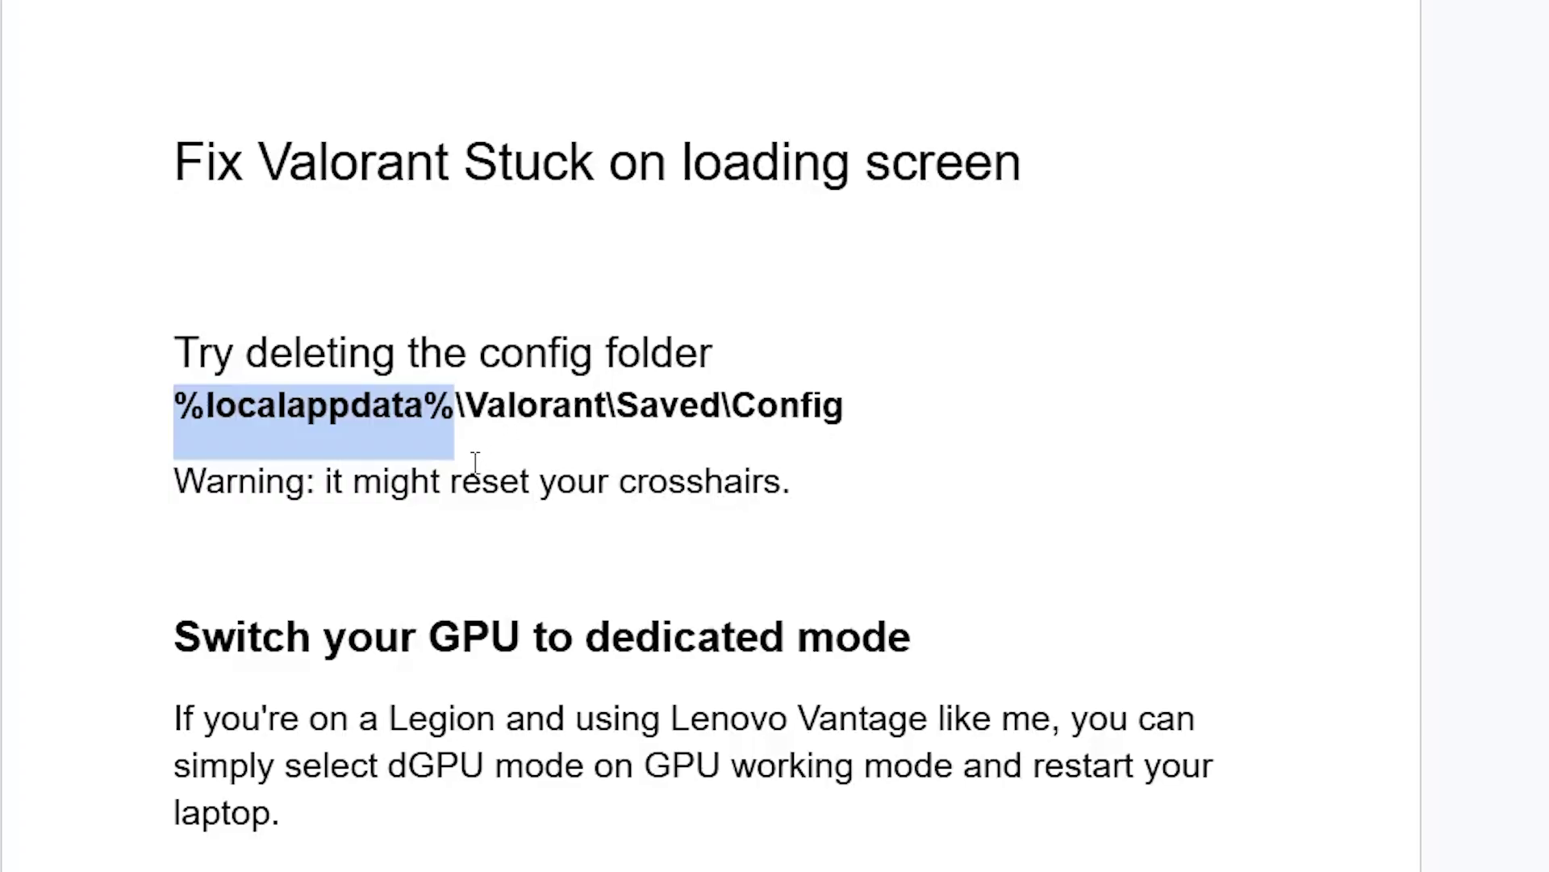
Select the Legion dedicated-mode paragraph and preview the Intel 'download this' link.
scroll(475, 461, down, 4)
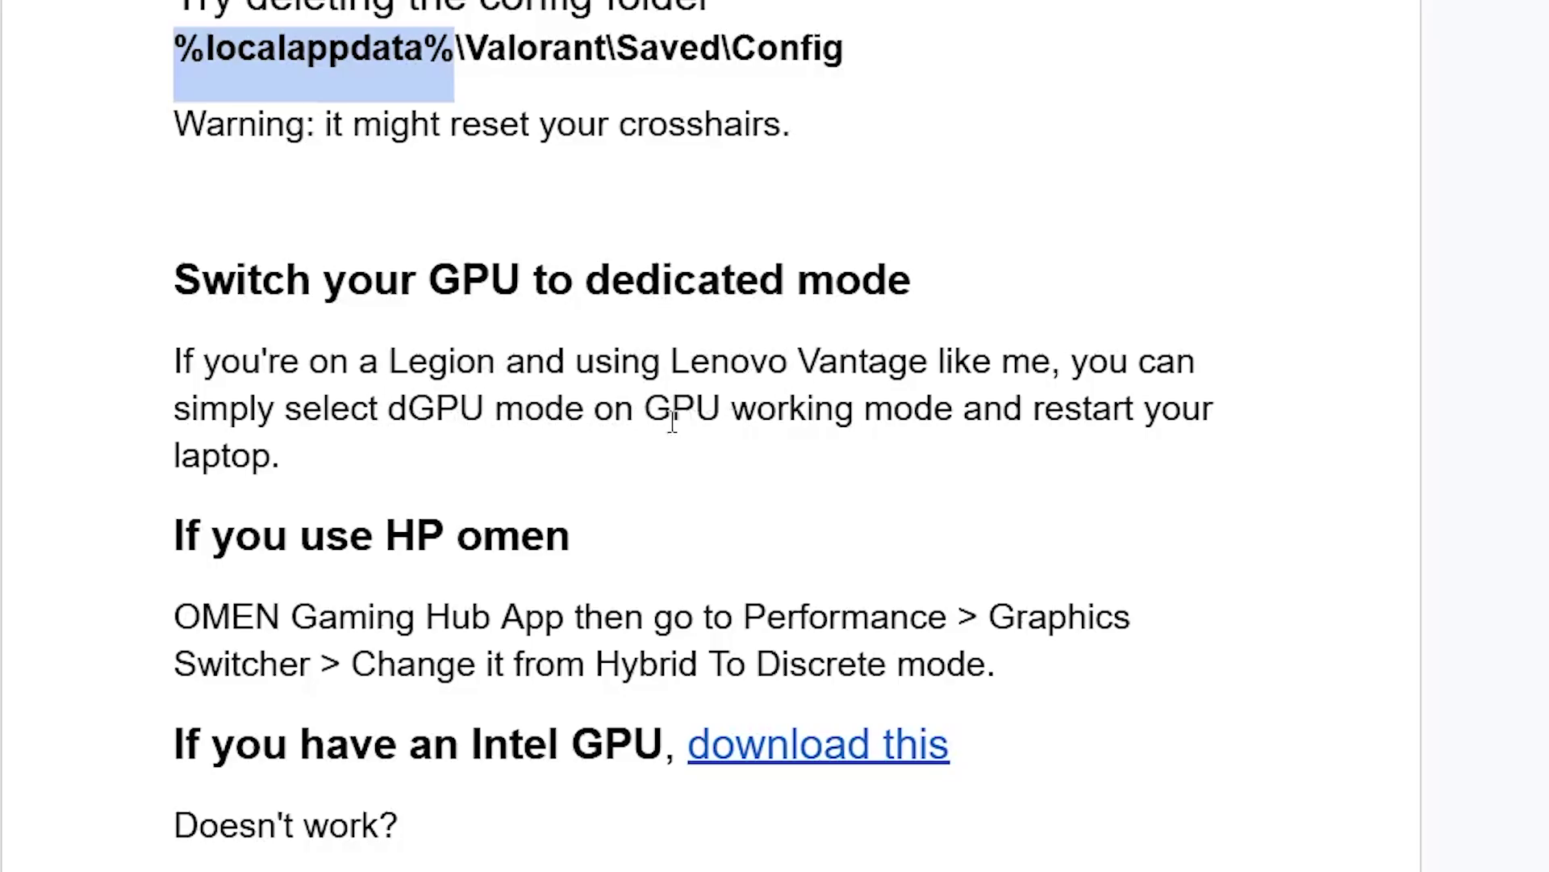
drag(343, 450, 153, 352)
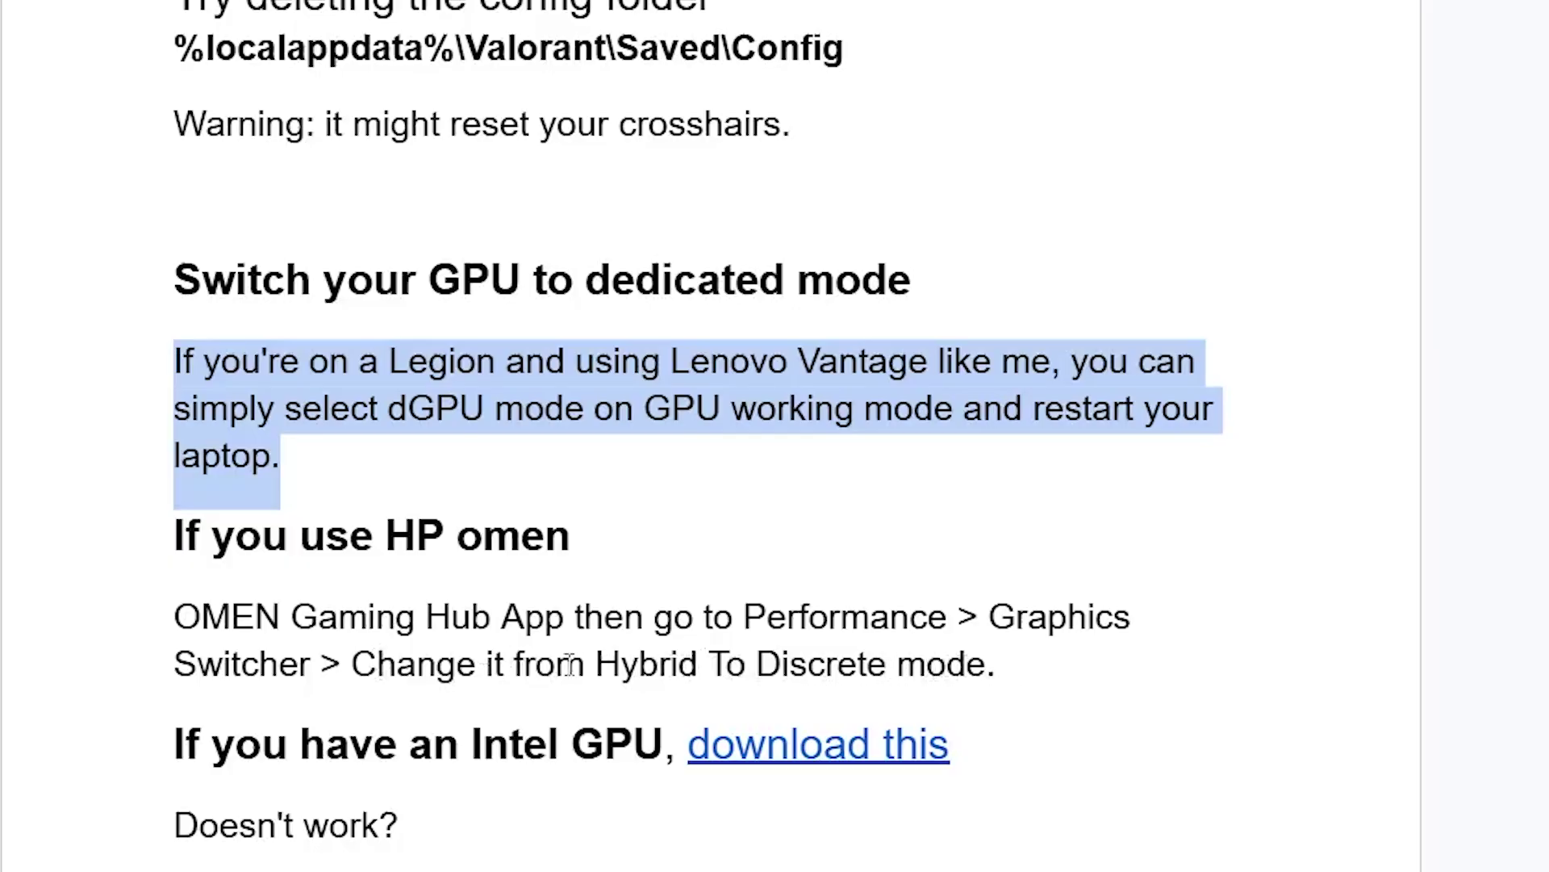
click(817, 743)
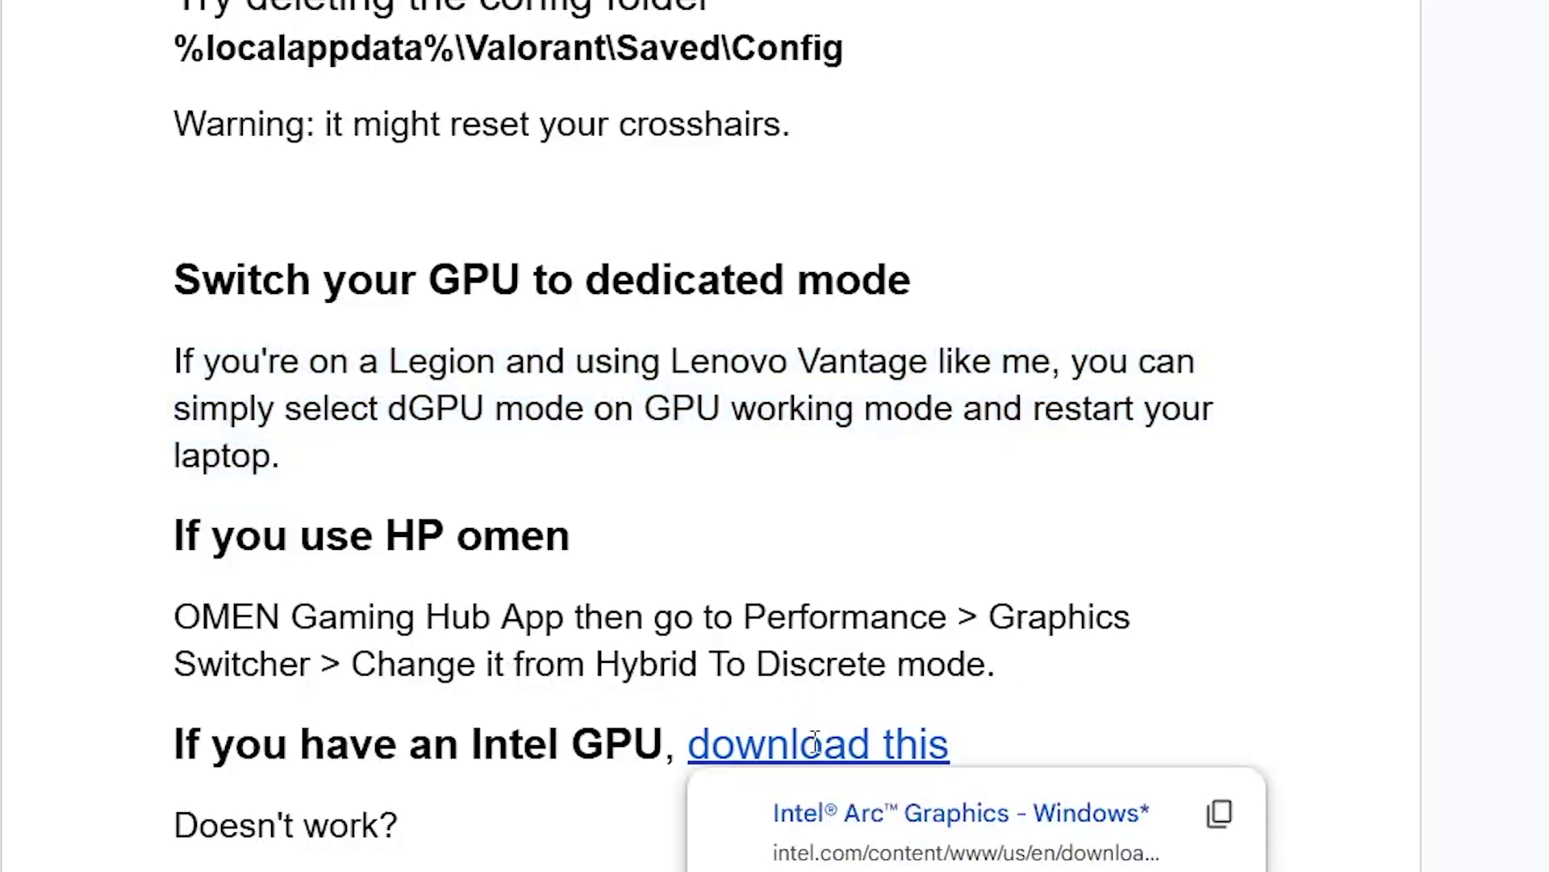
Open the Intel Arc Graphics driver 32.0.101.8136 page, note its 1.1 GB size, and return.
click(899, 819)
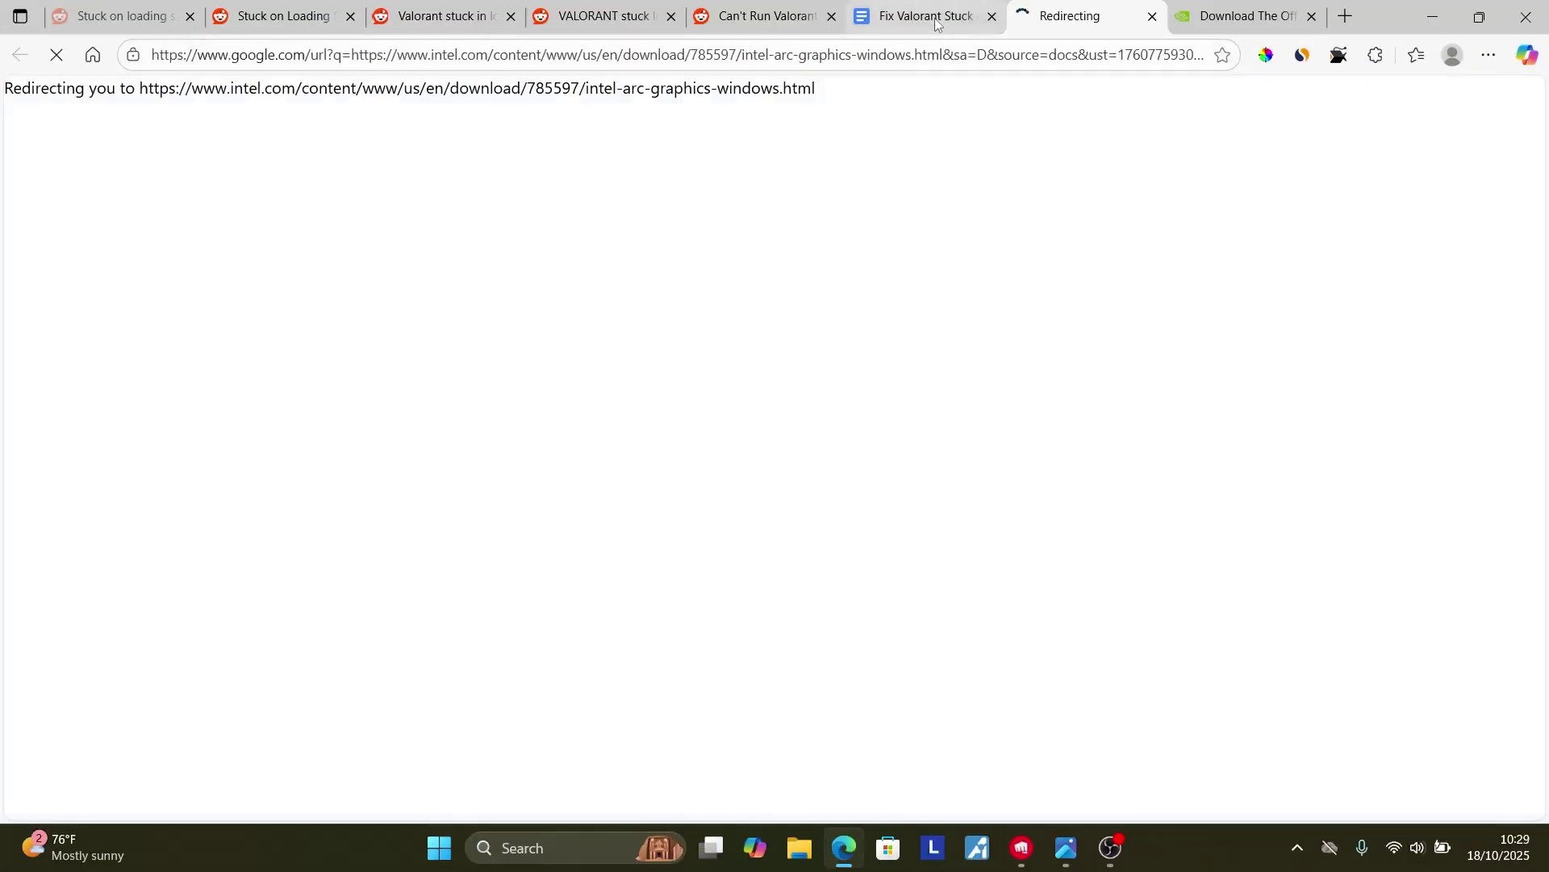
click(936, 23)
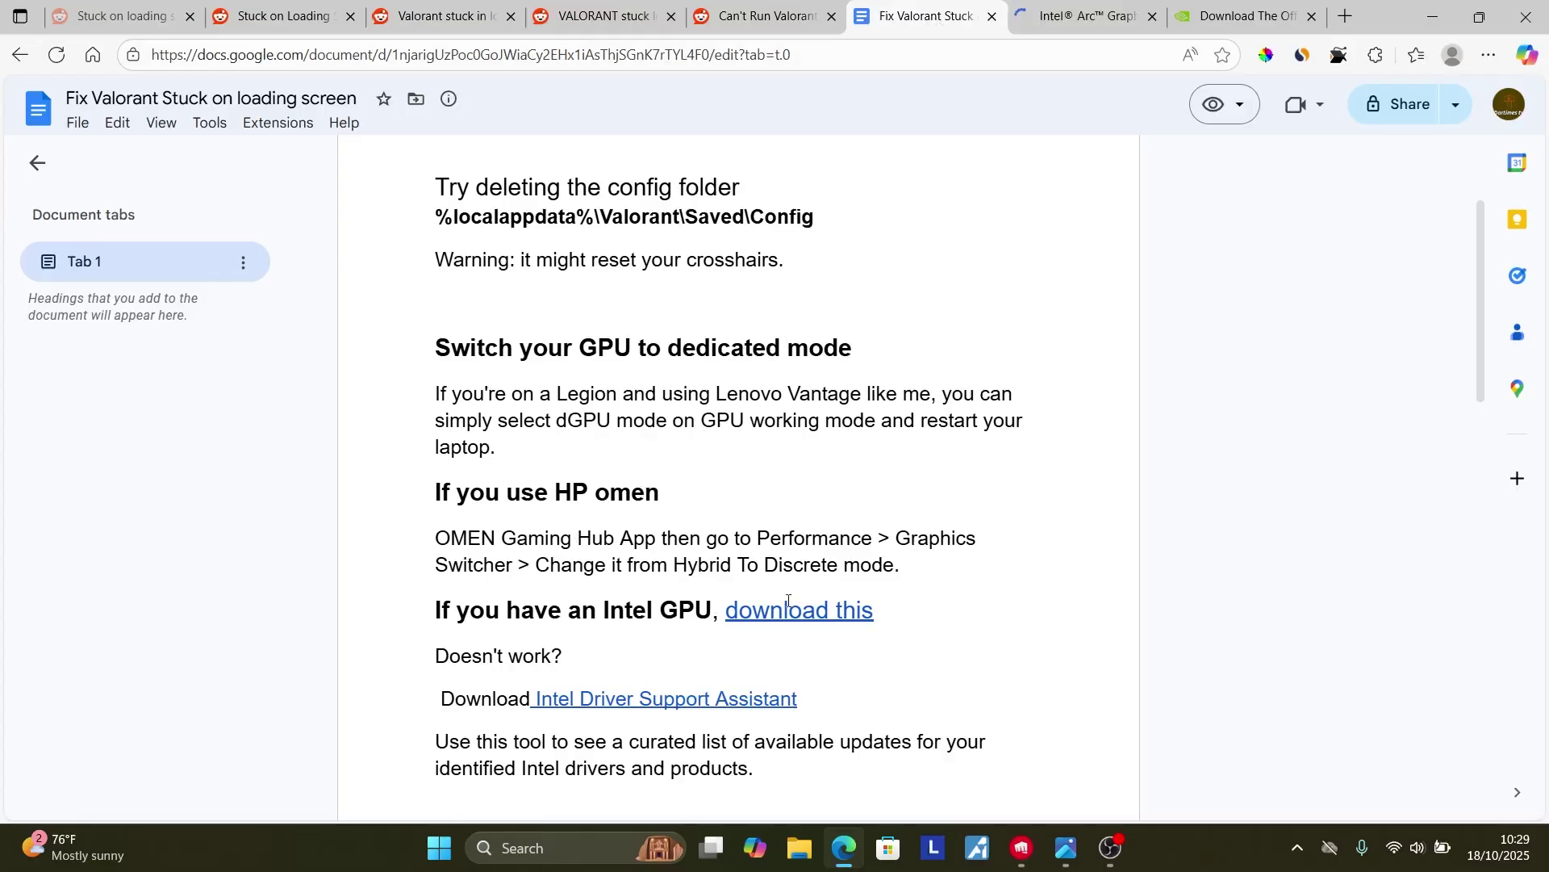
click(1081, 16)
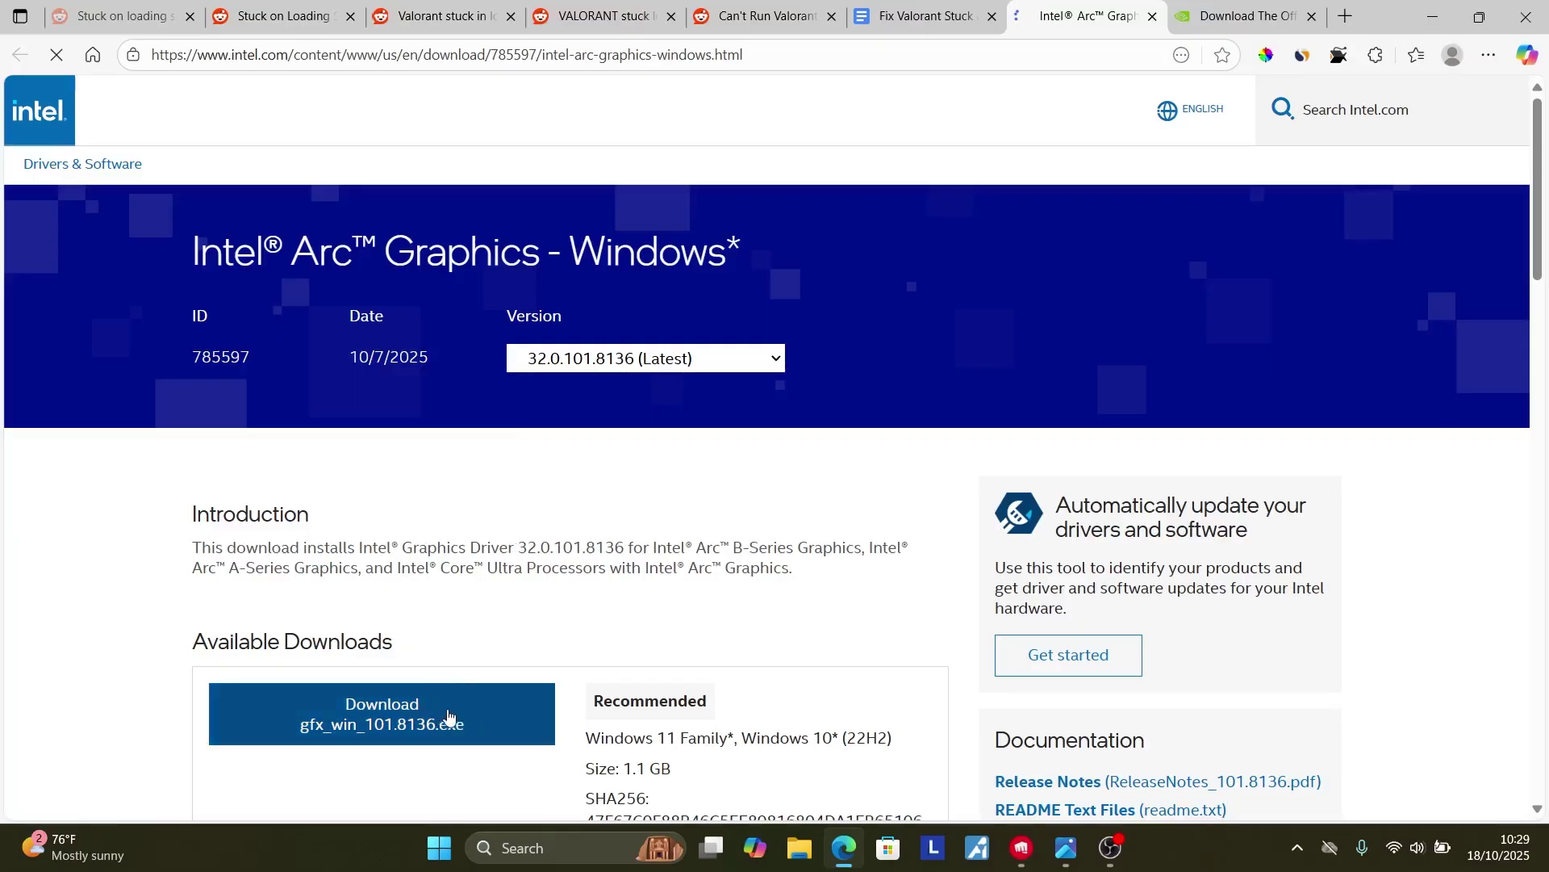
scroll(726, 613, down, 2)
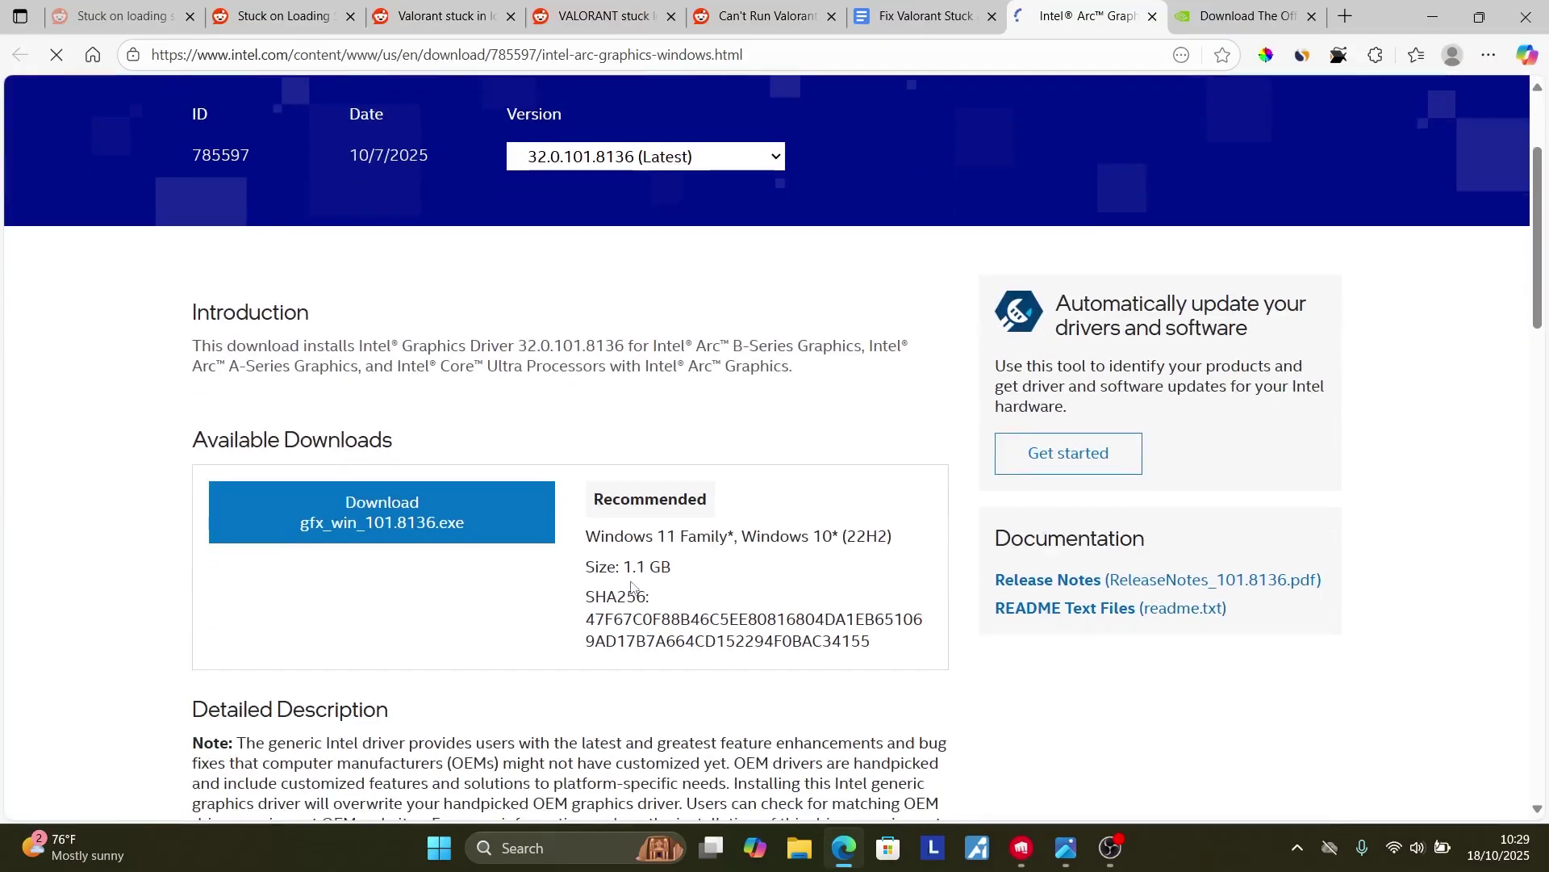
drag(687, 573, 584, 567)
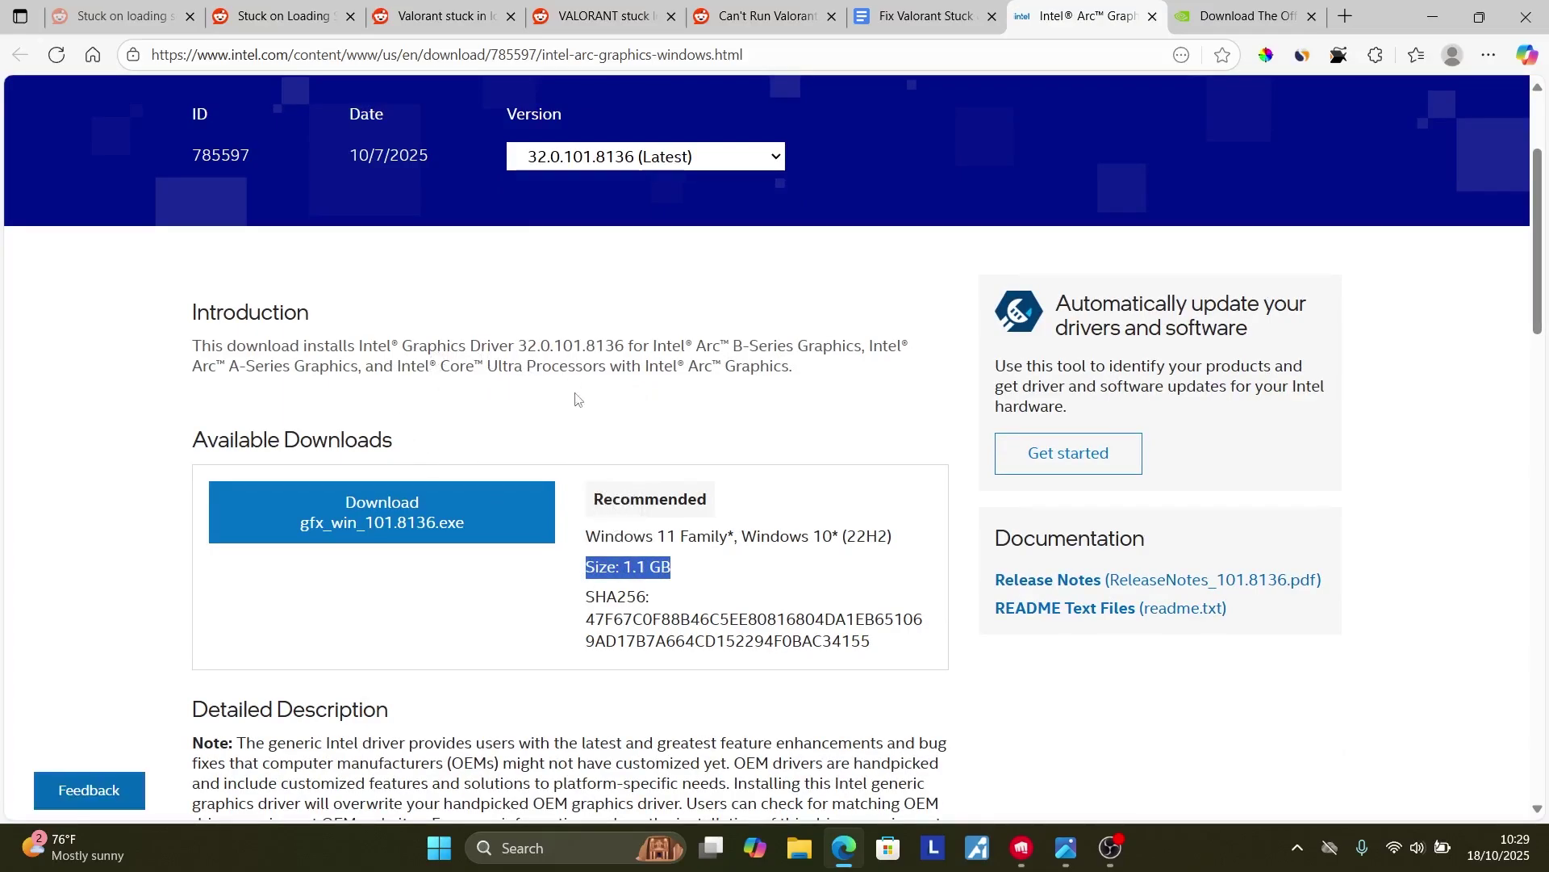
scroll(575, 398, up, 3)
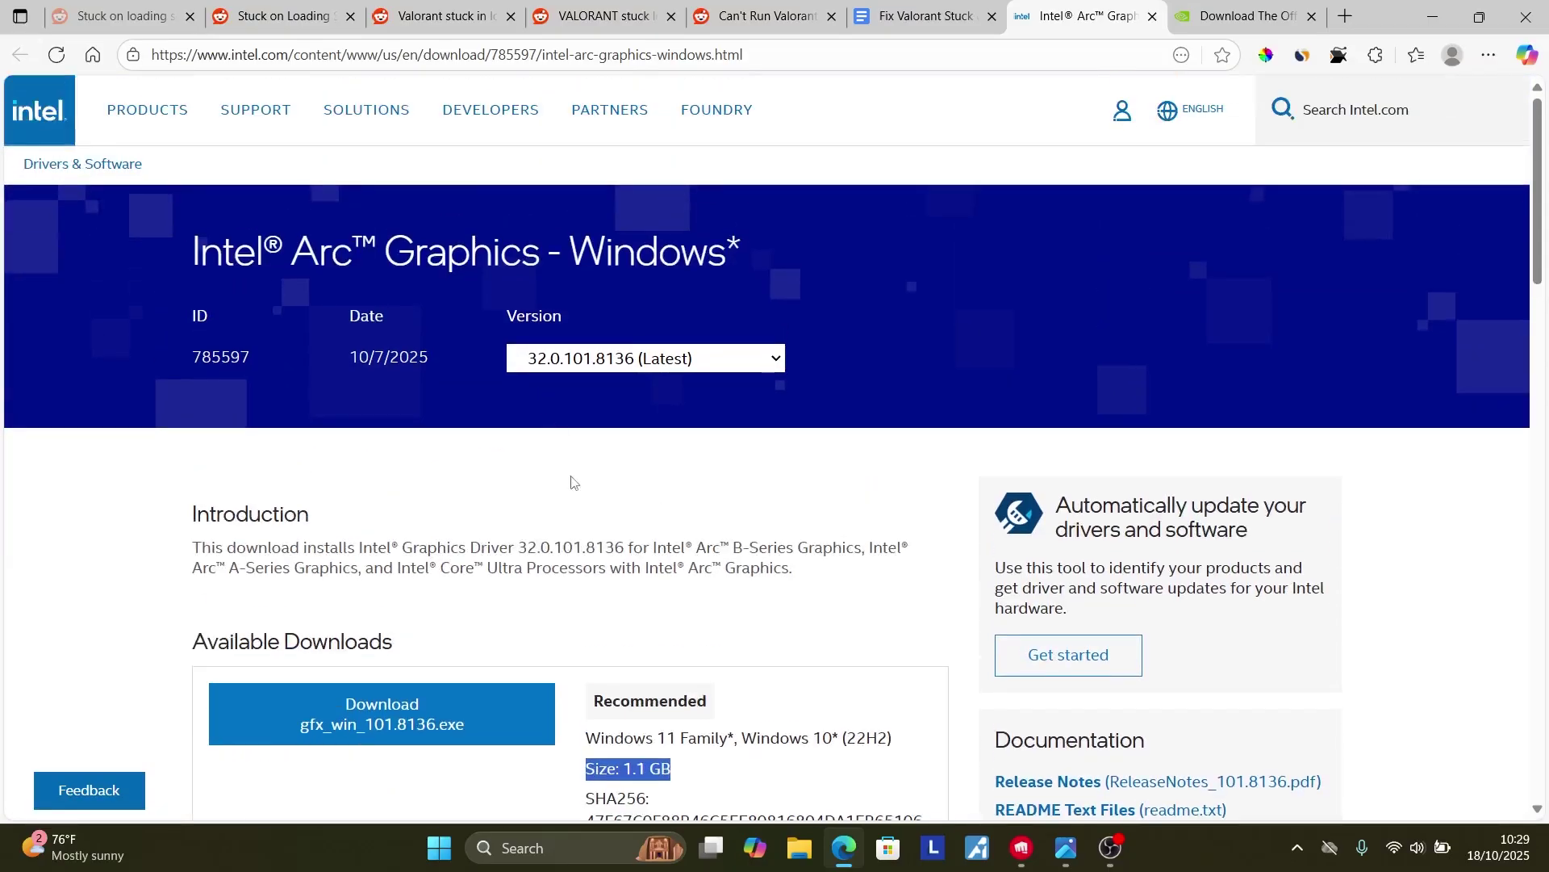
click(925, 10)
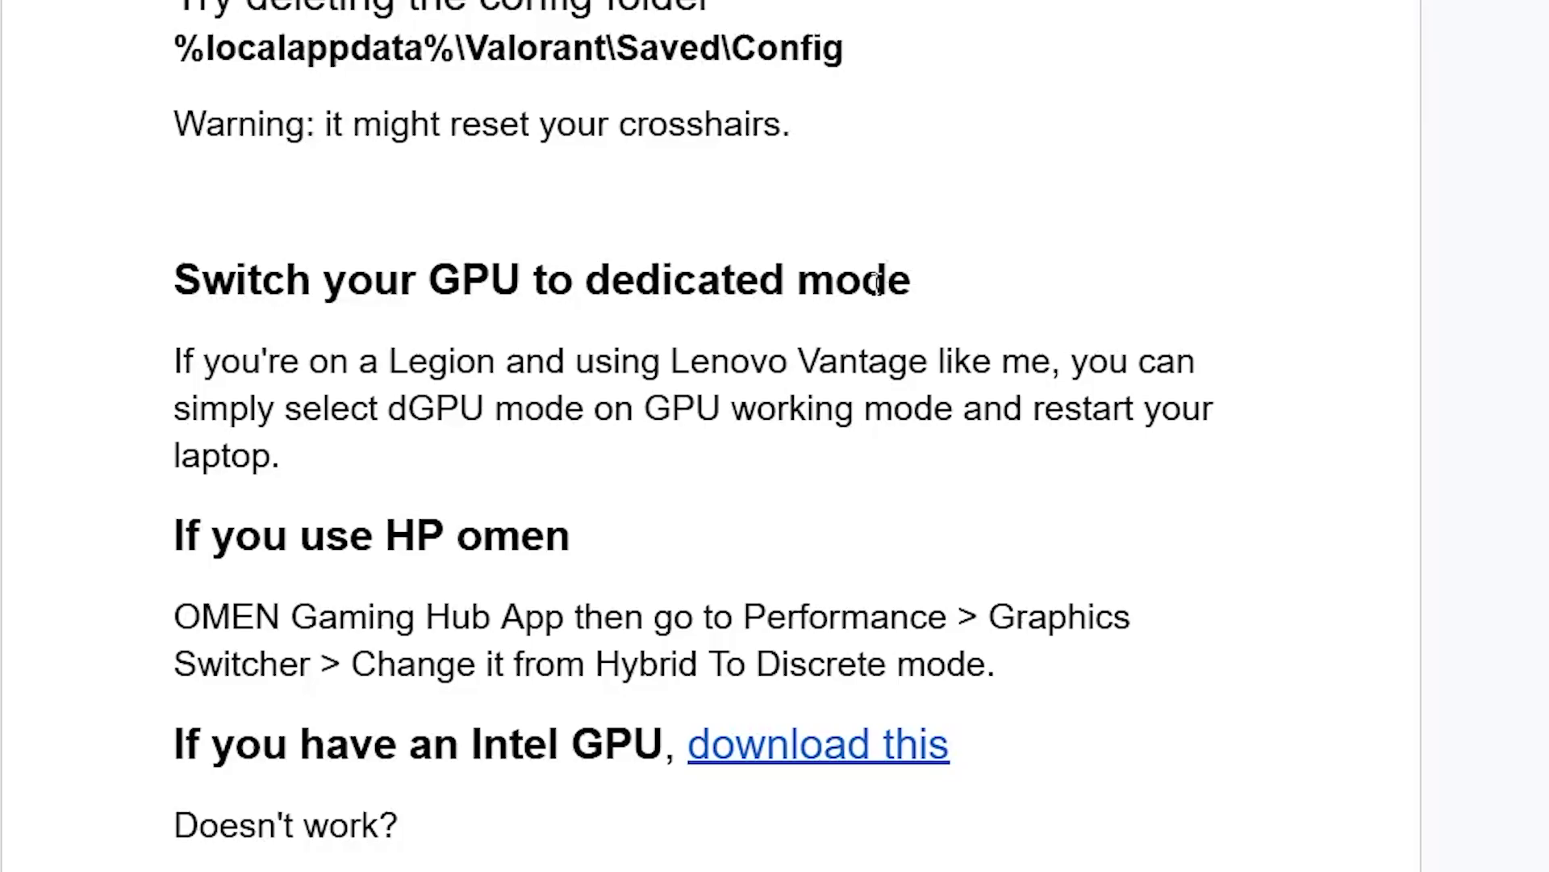
Open the guide's Intel Driver & Support Assistant link, view the page, then return to the guide.
scroll(831, 288, down, 2)
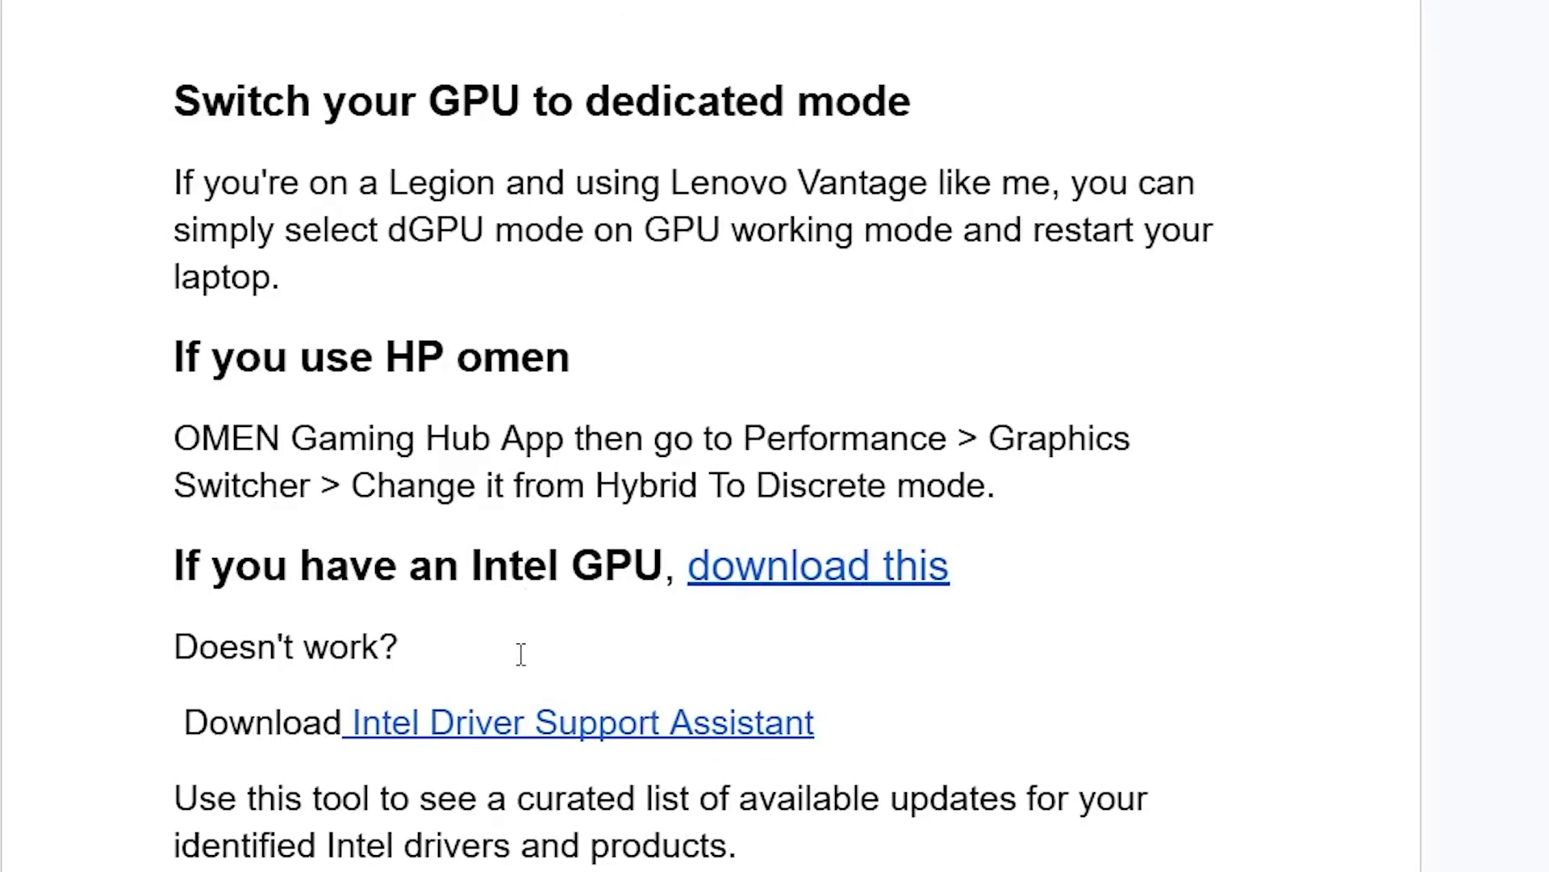
mouse_move(589, 727)
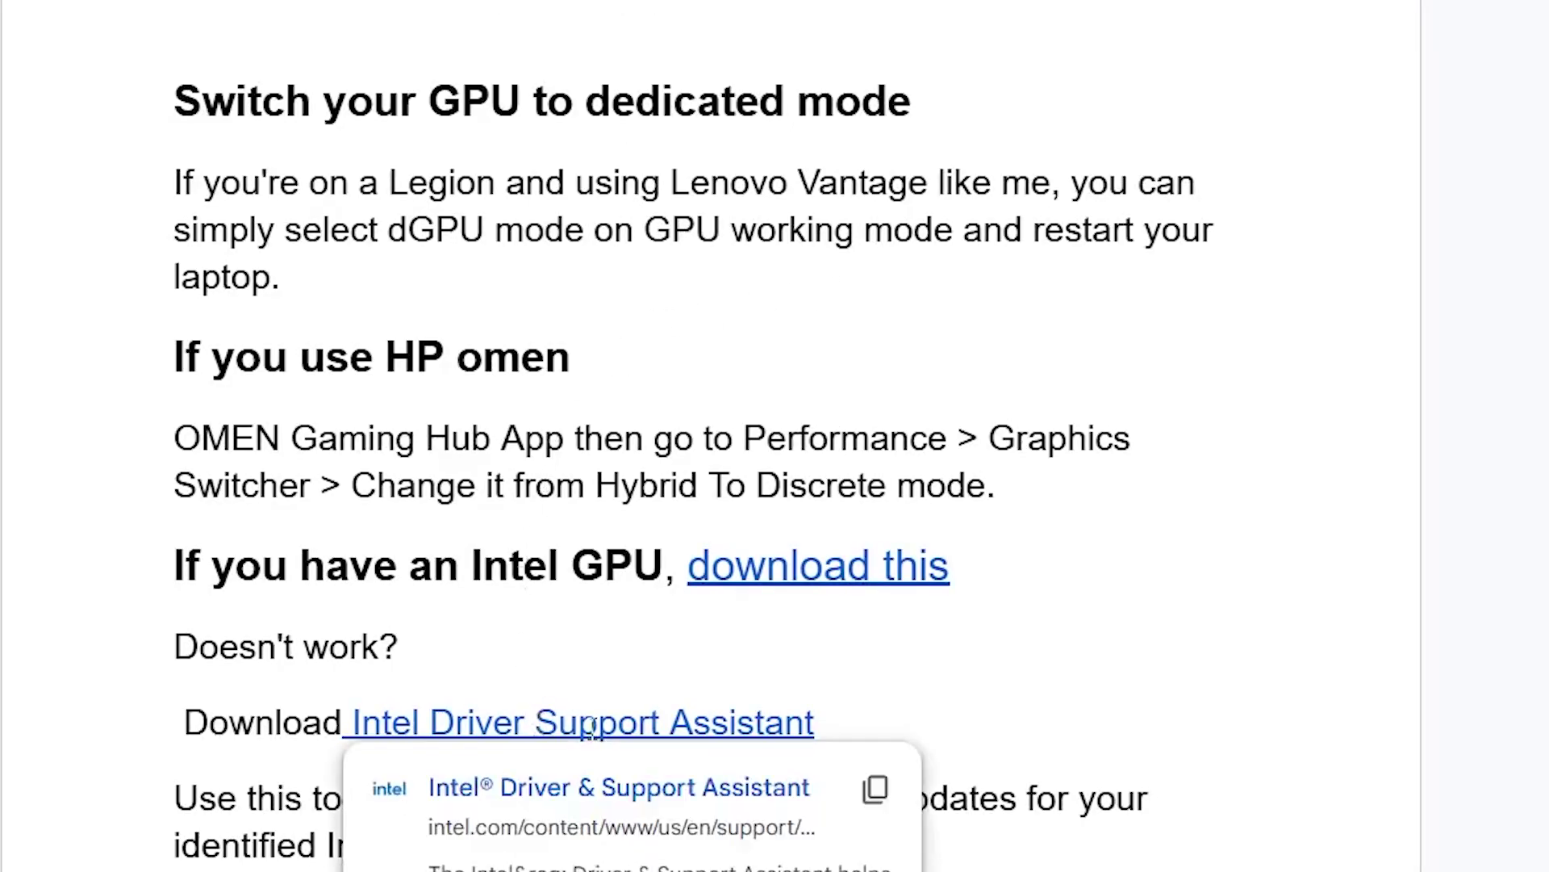
click(592, 795)
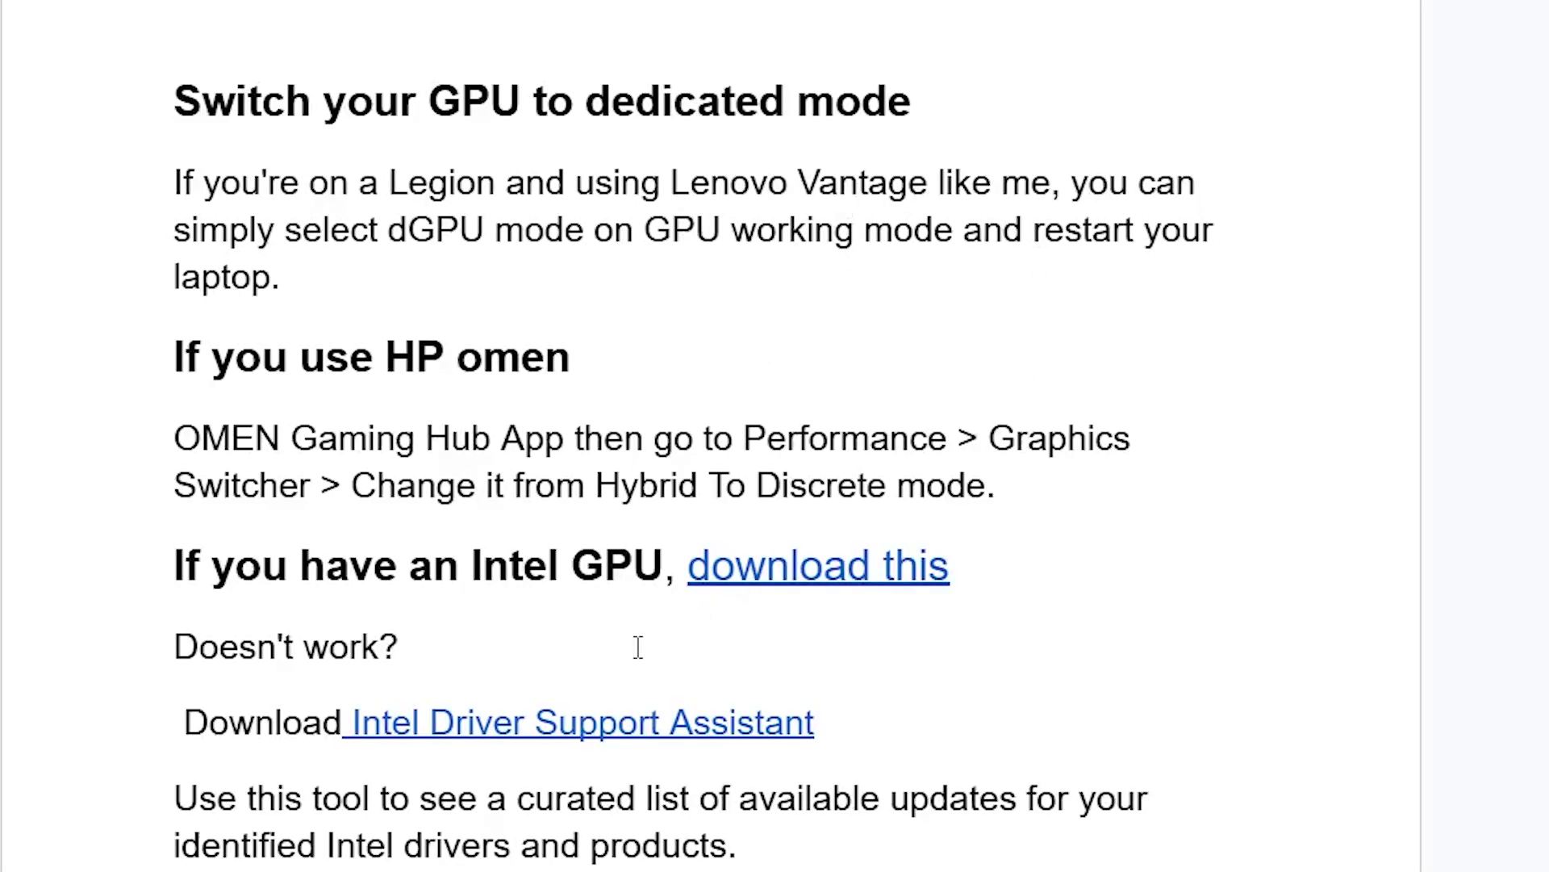
scroll(476, 807, down, 1)
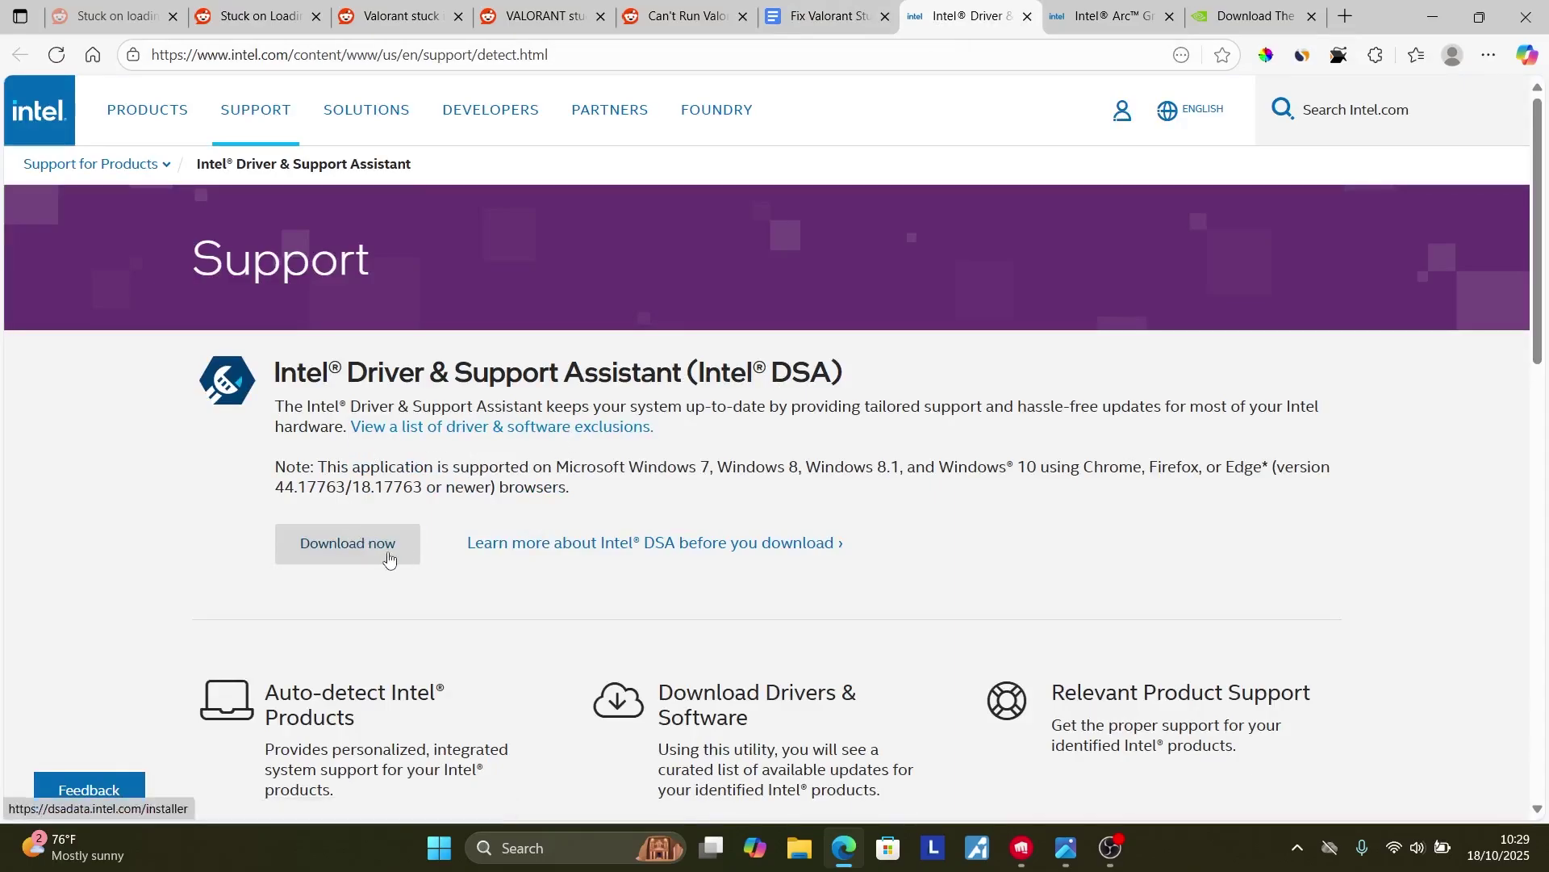
click(775, 16)
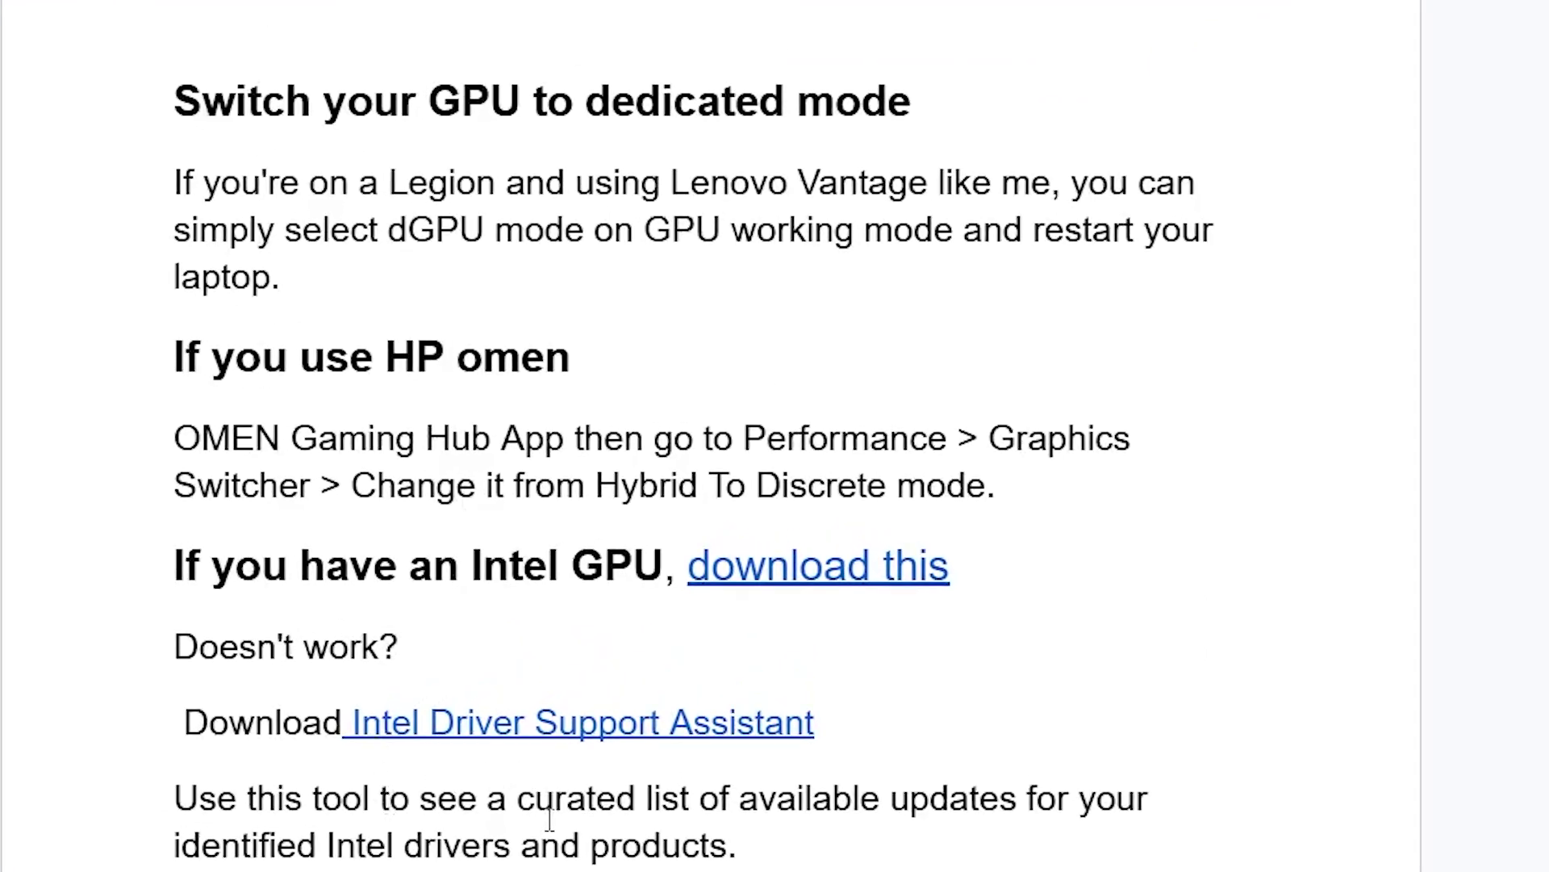
Scroll to 'Try reinstalling your graphics driver' and open the Guru3D DDU download link.
scroll(857, 836, down, 3)
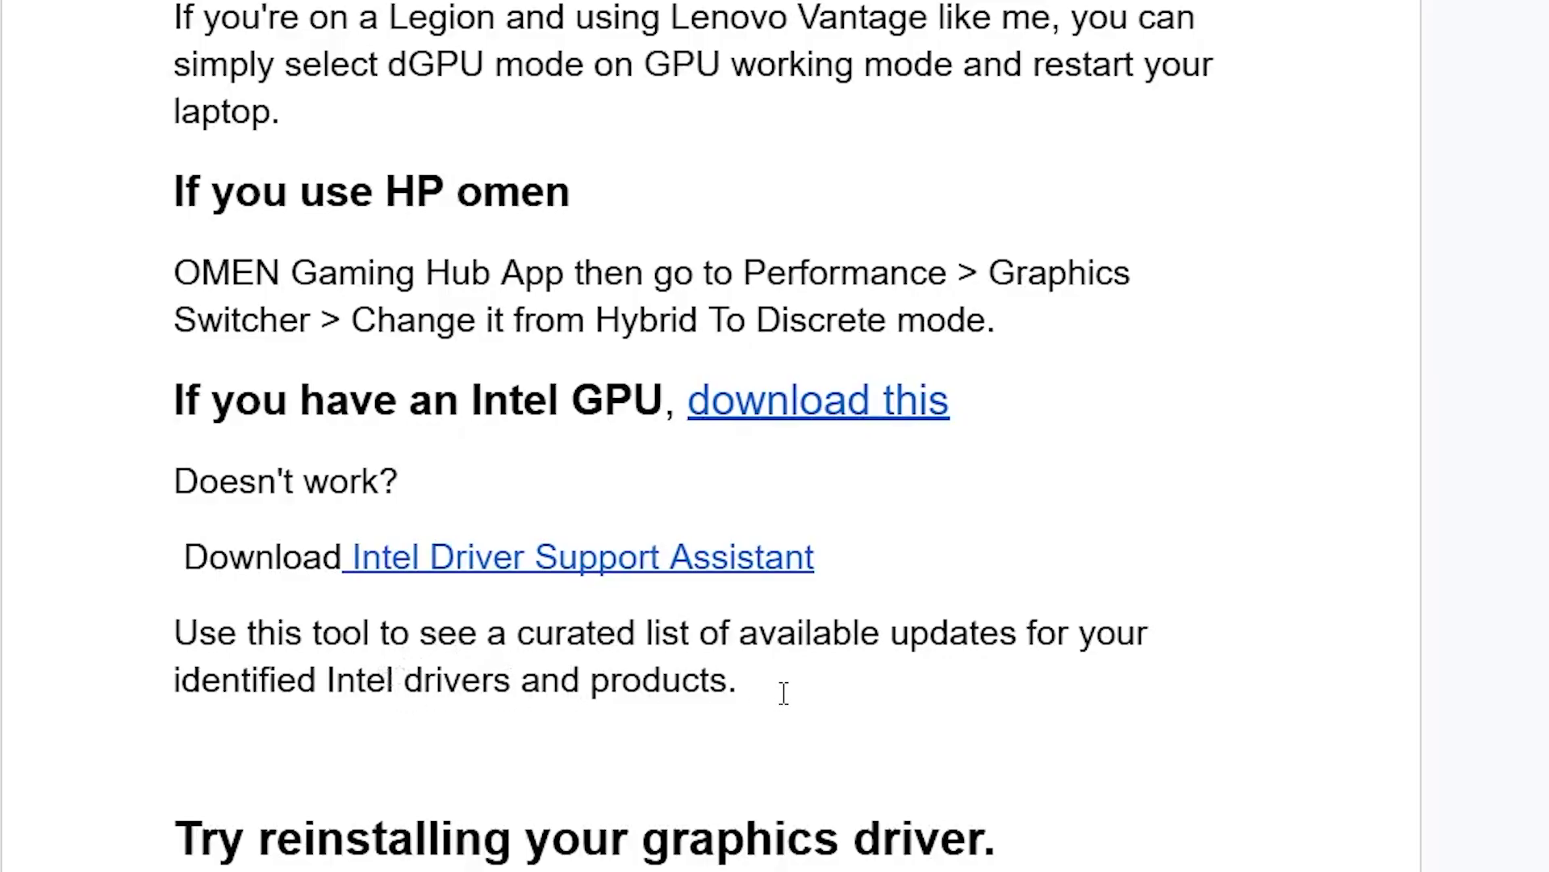
scroll(789, 688, down, 10)
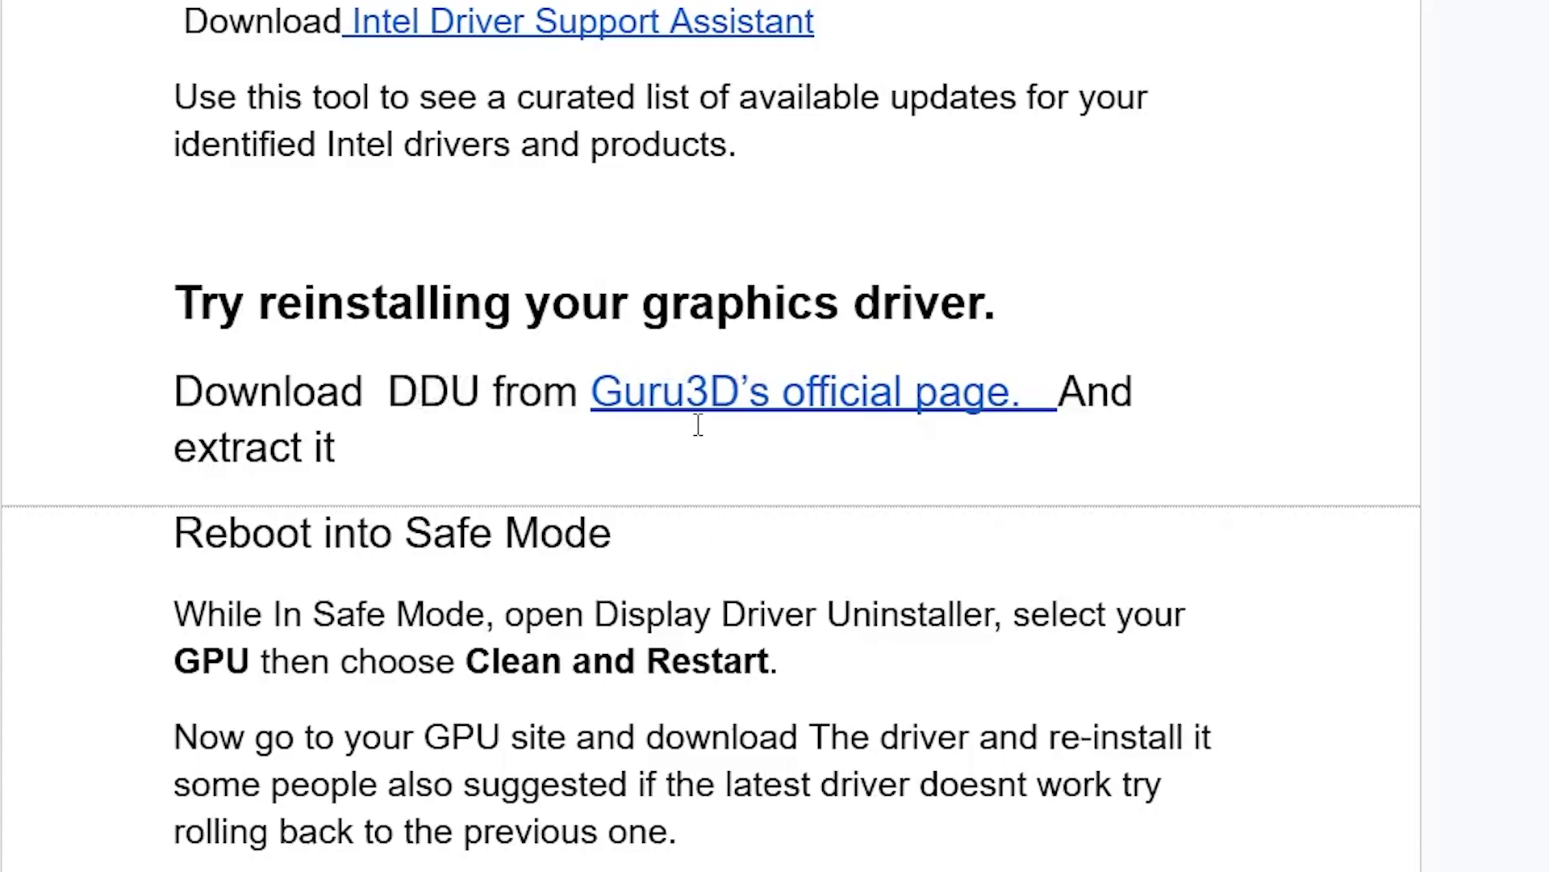
mouse_move(882, 410)
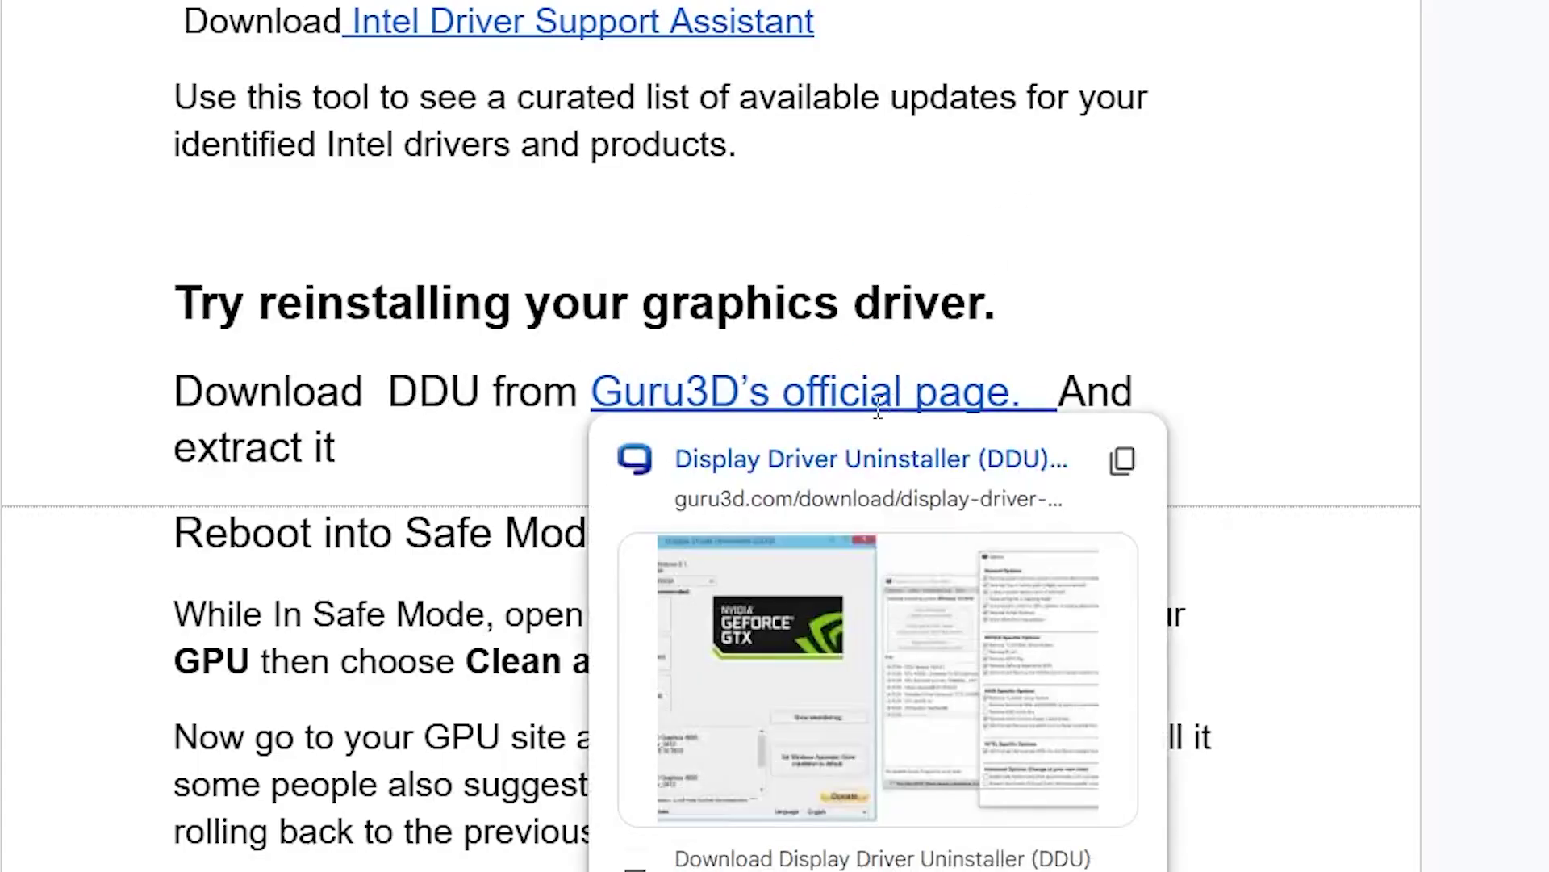
click(839, 453)
View the Guru3D DDU 18.1.3.5 download page in its new tab.
click(751, 31)
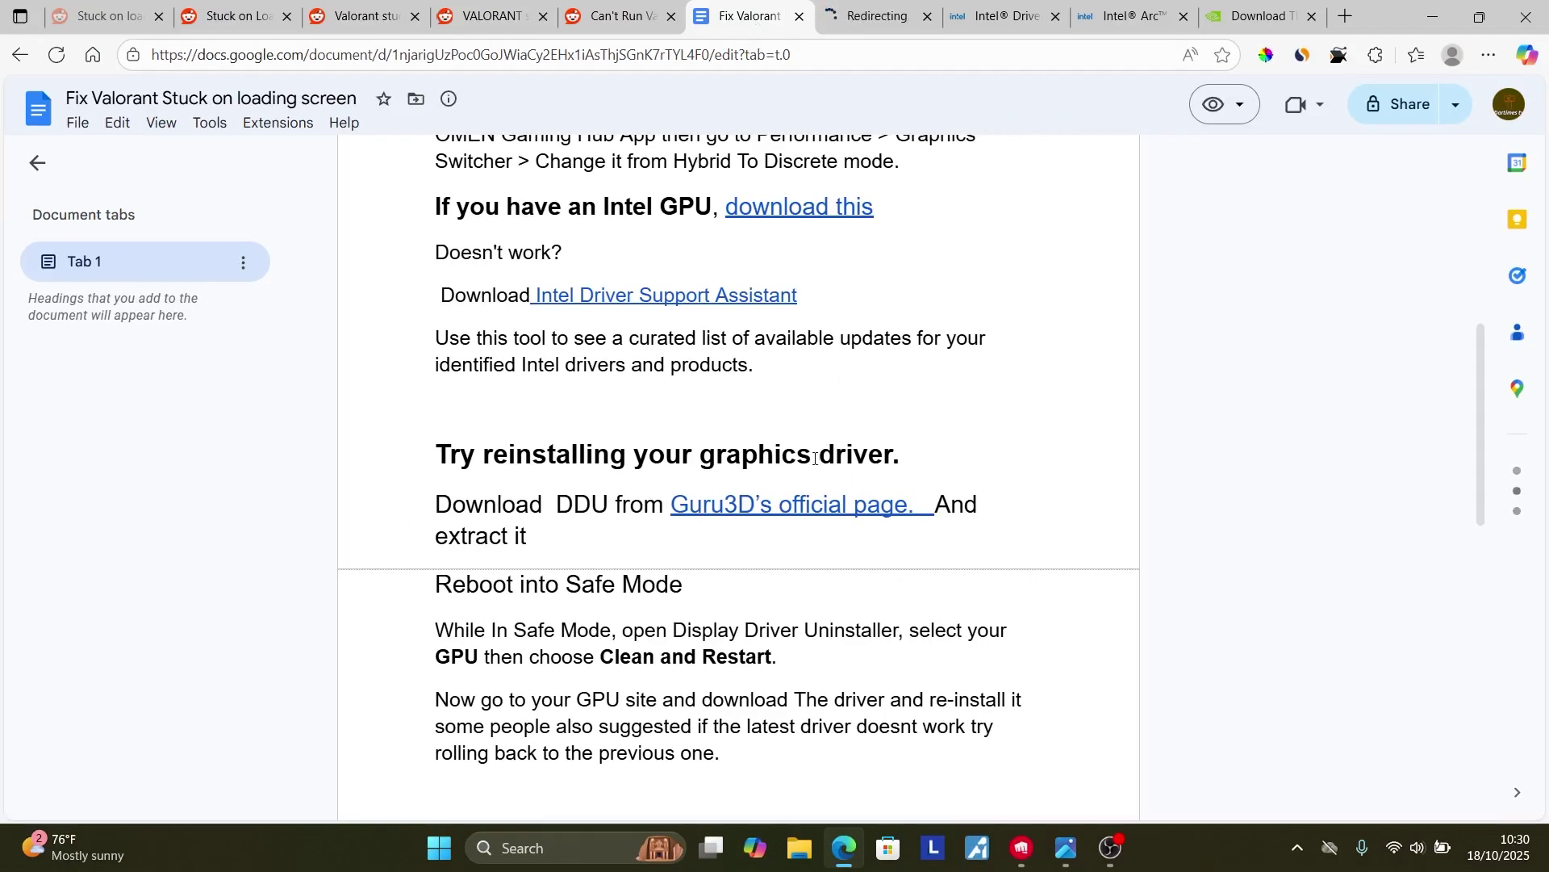
click(885, 7)
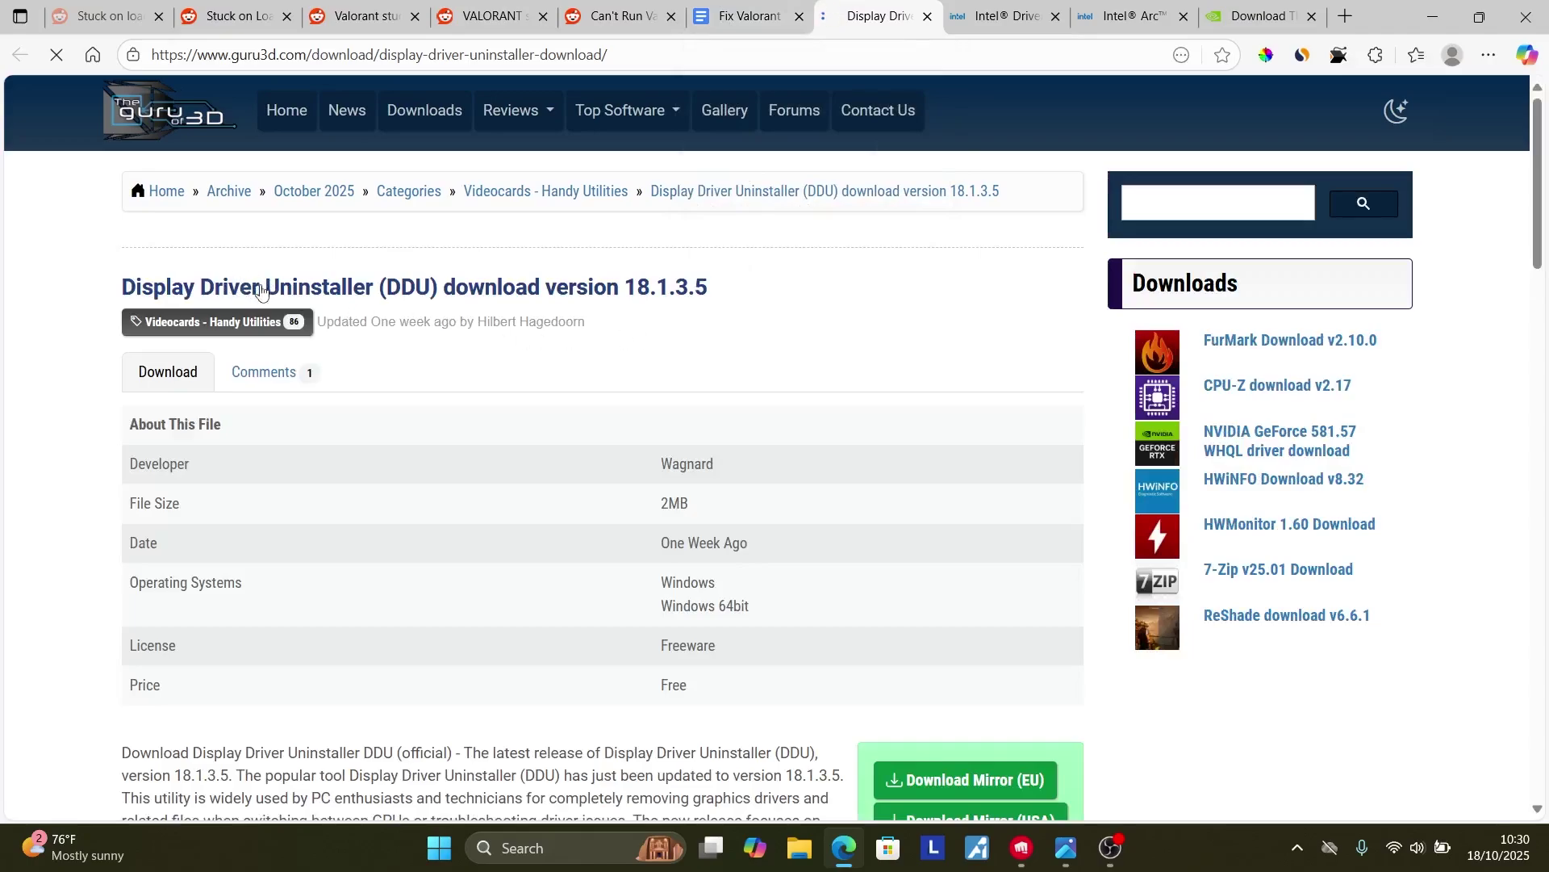
scroll(720, 341, down, 2)
scroll(720, 341, down, 2)
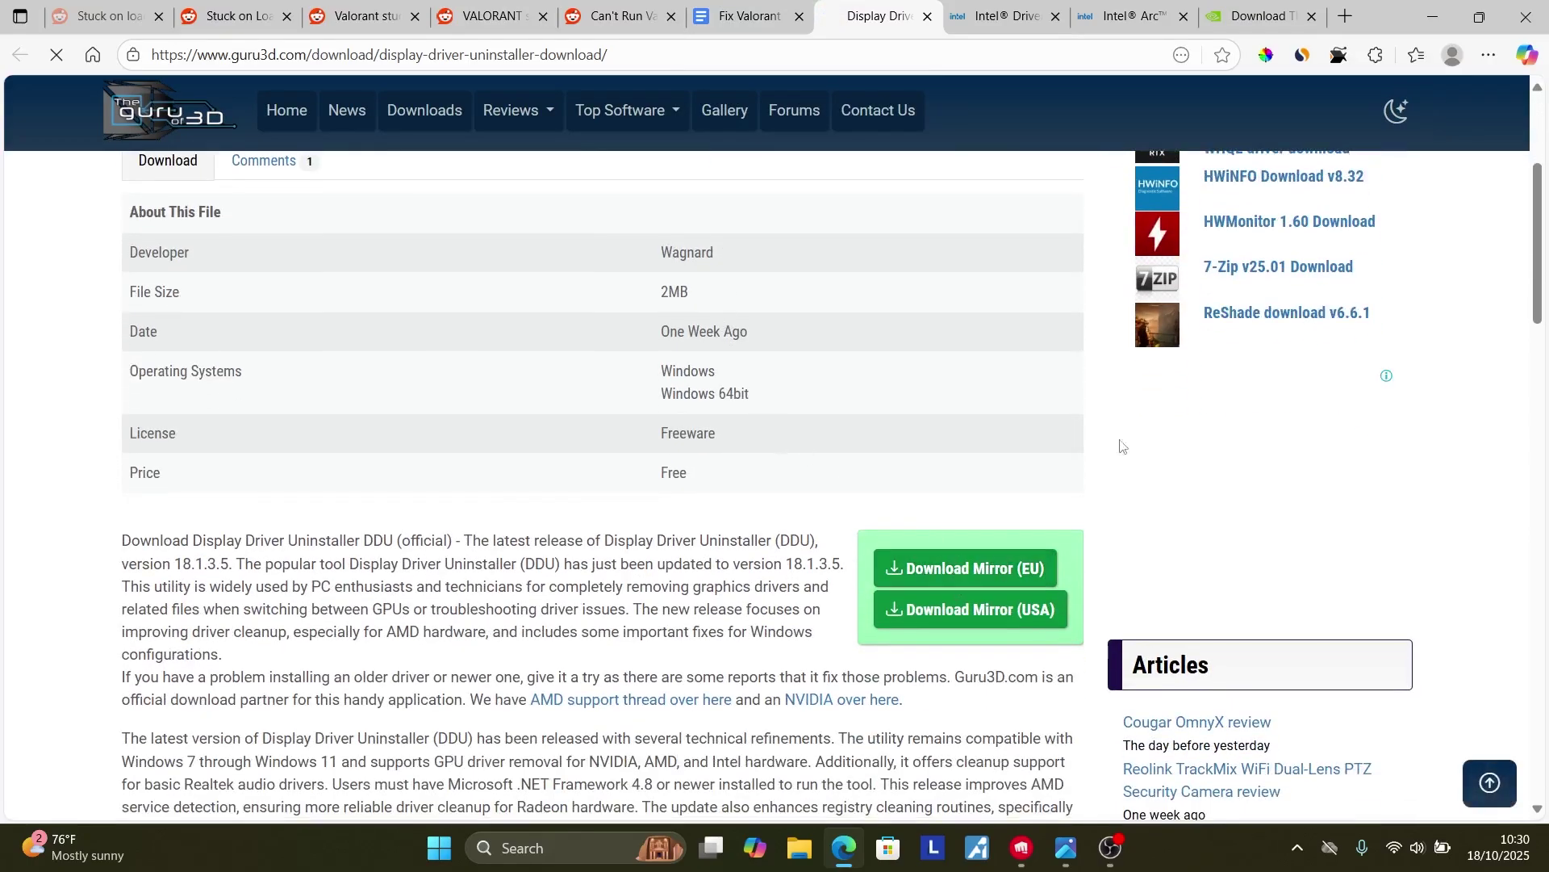
Minimize the browser and Photos, then open the Downloads folder in File Explorer.
click(1432, 17)
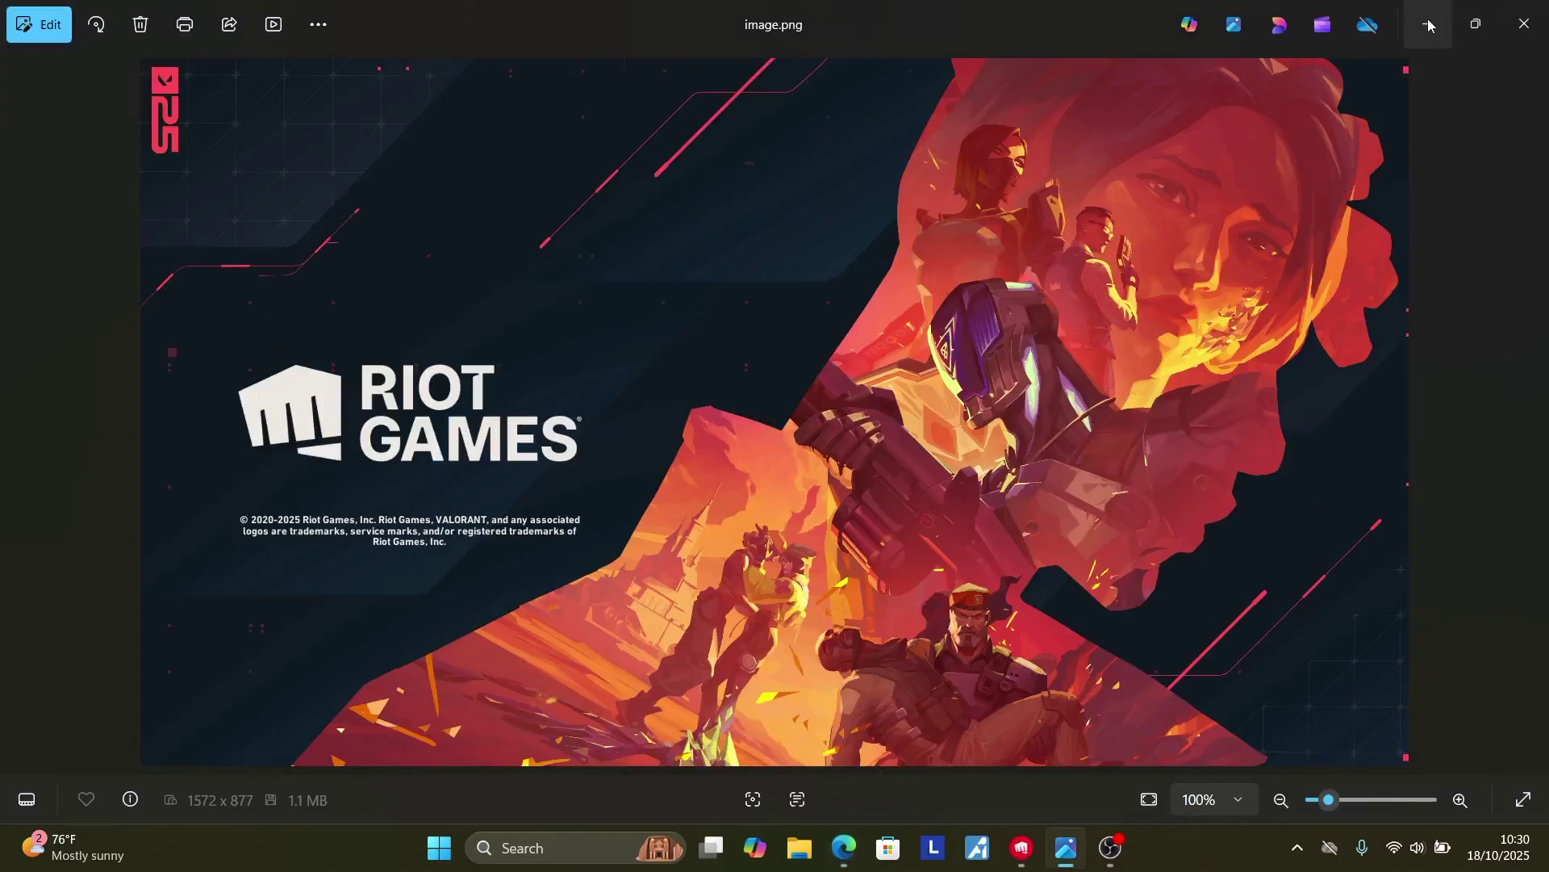
click(1430, 24)
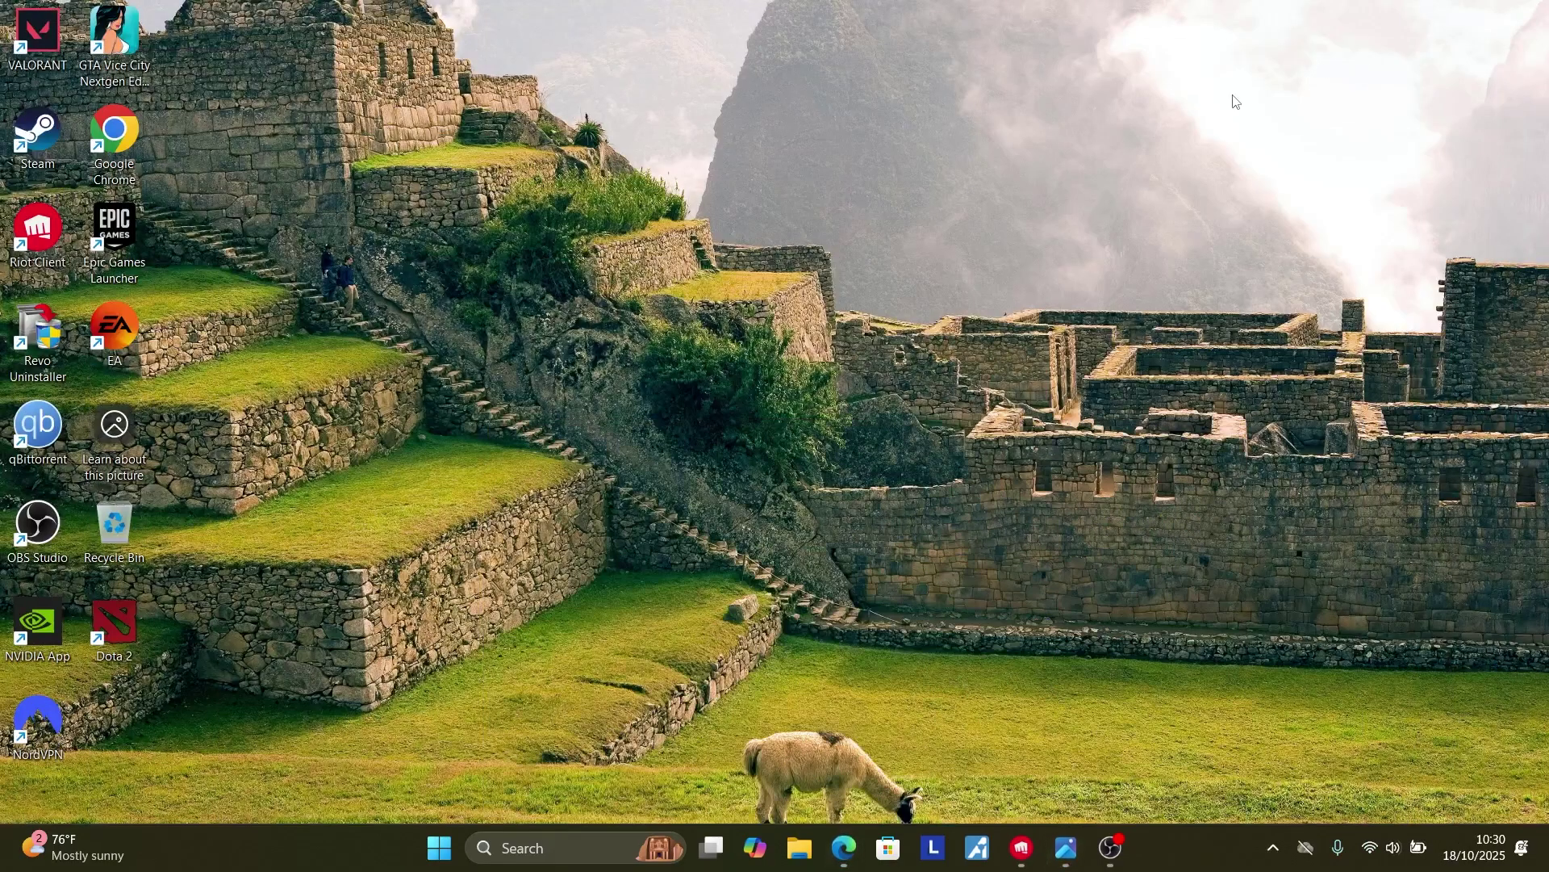
key(super+e)
click(55, 284)
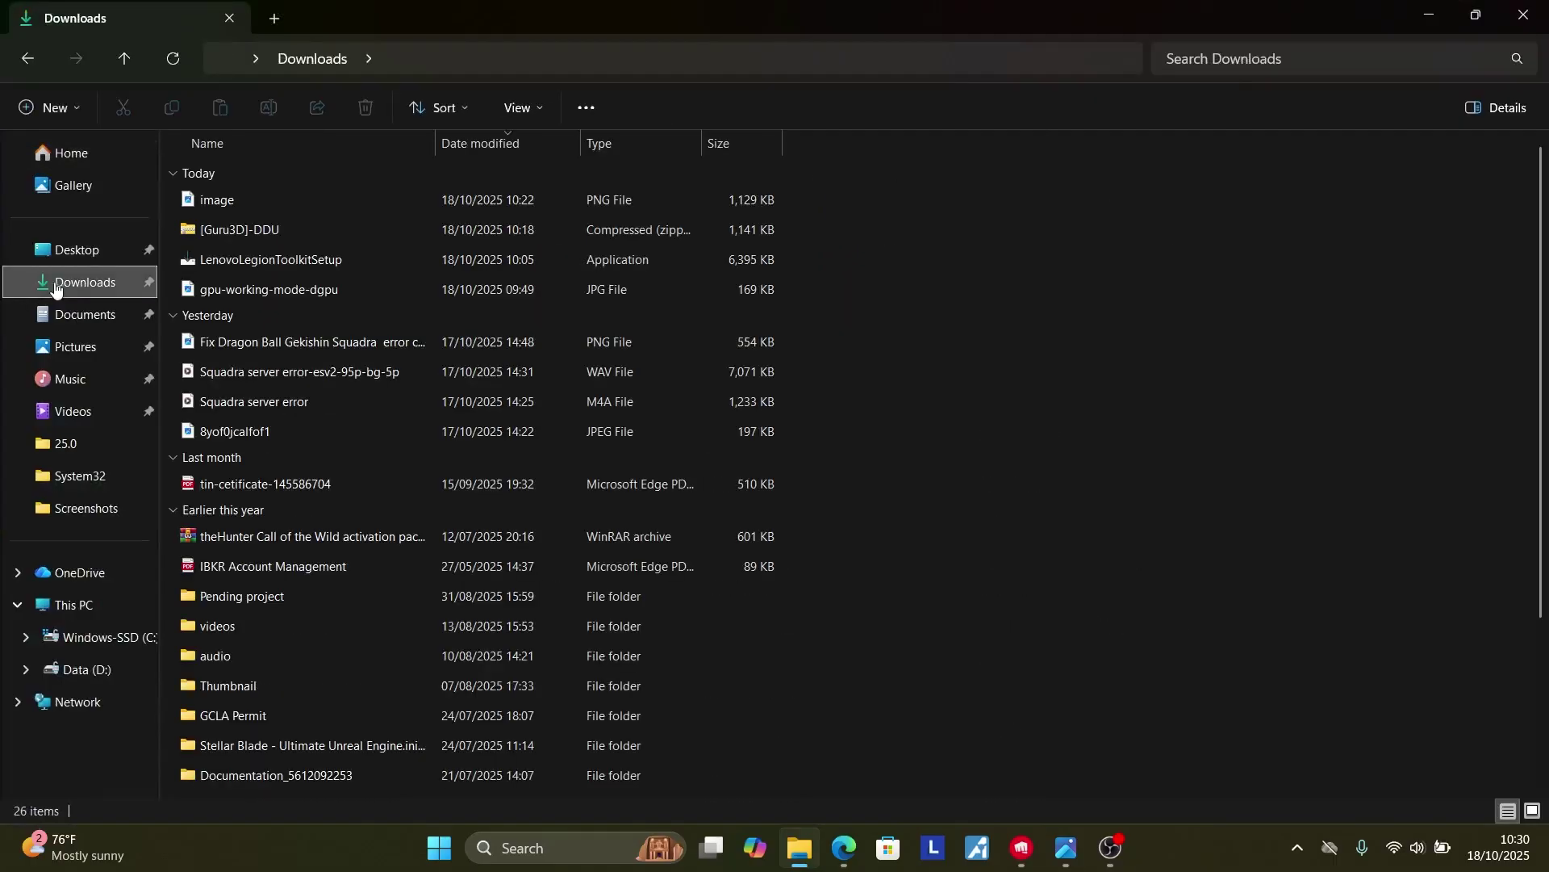
Extract the [Guru3D]-DDU zip archive with WinRAR and open the extracted folder.
click(288, 232)
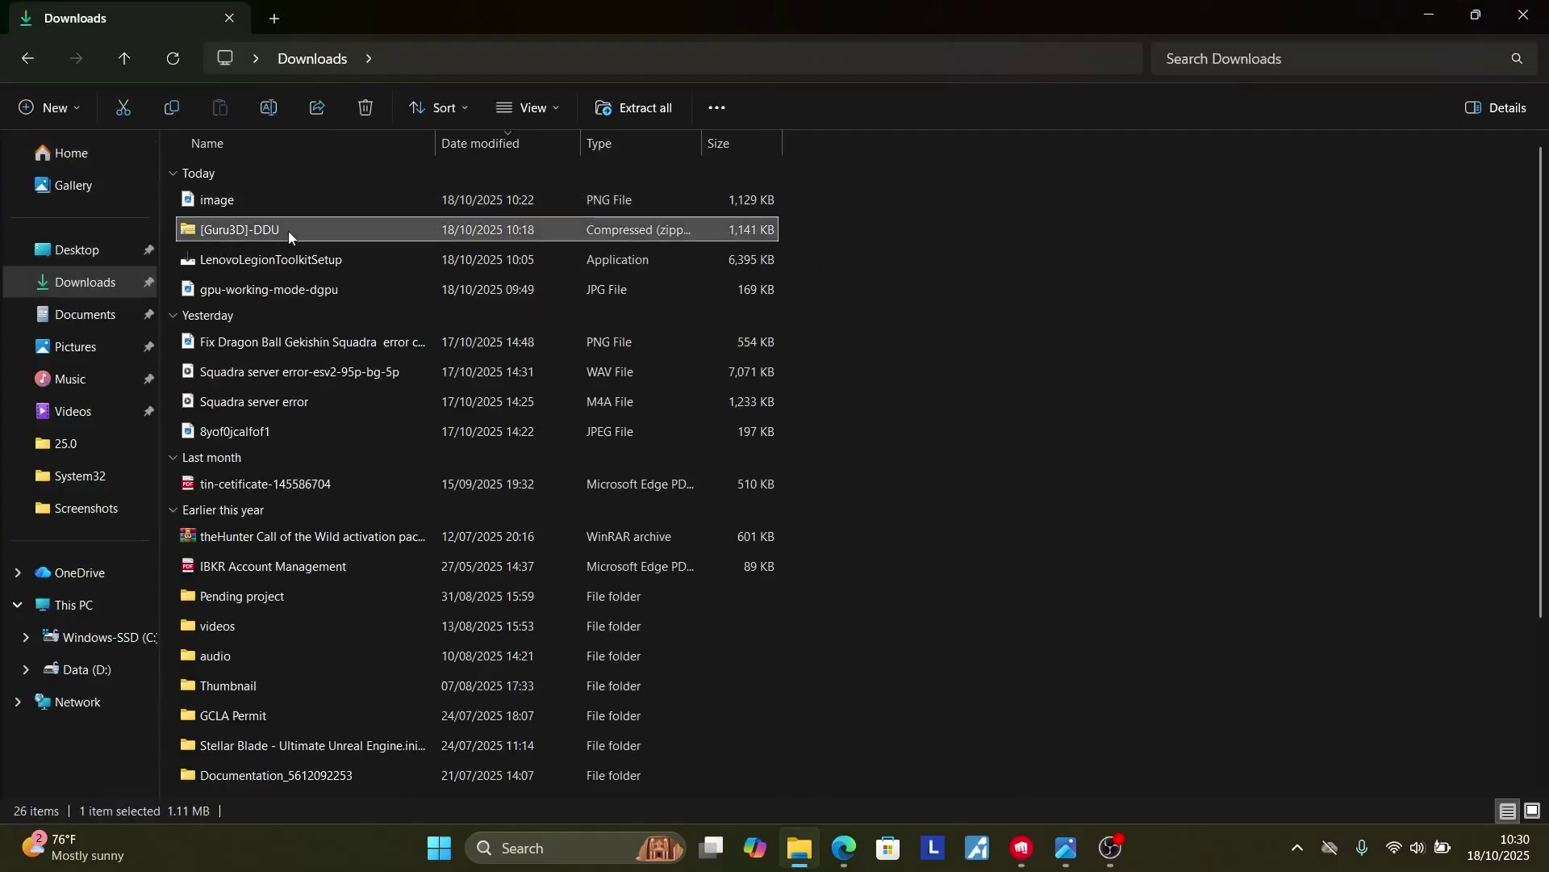
right_click(288, 231)
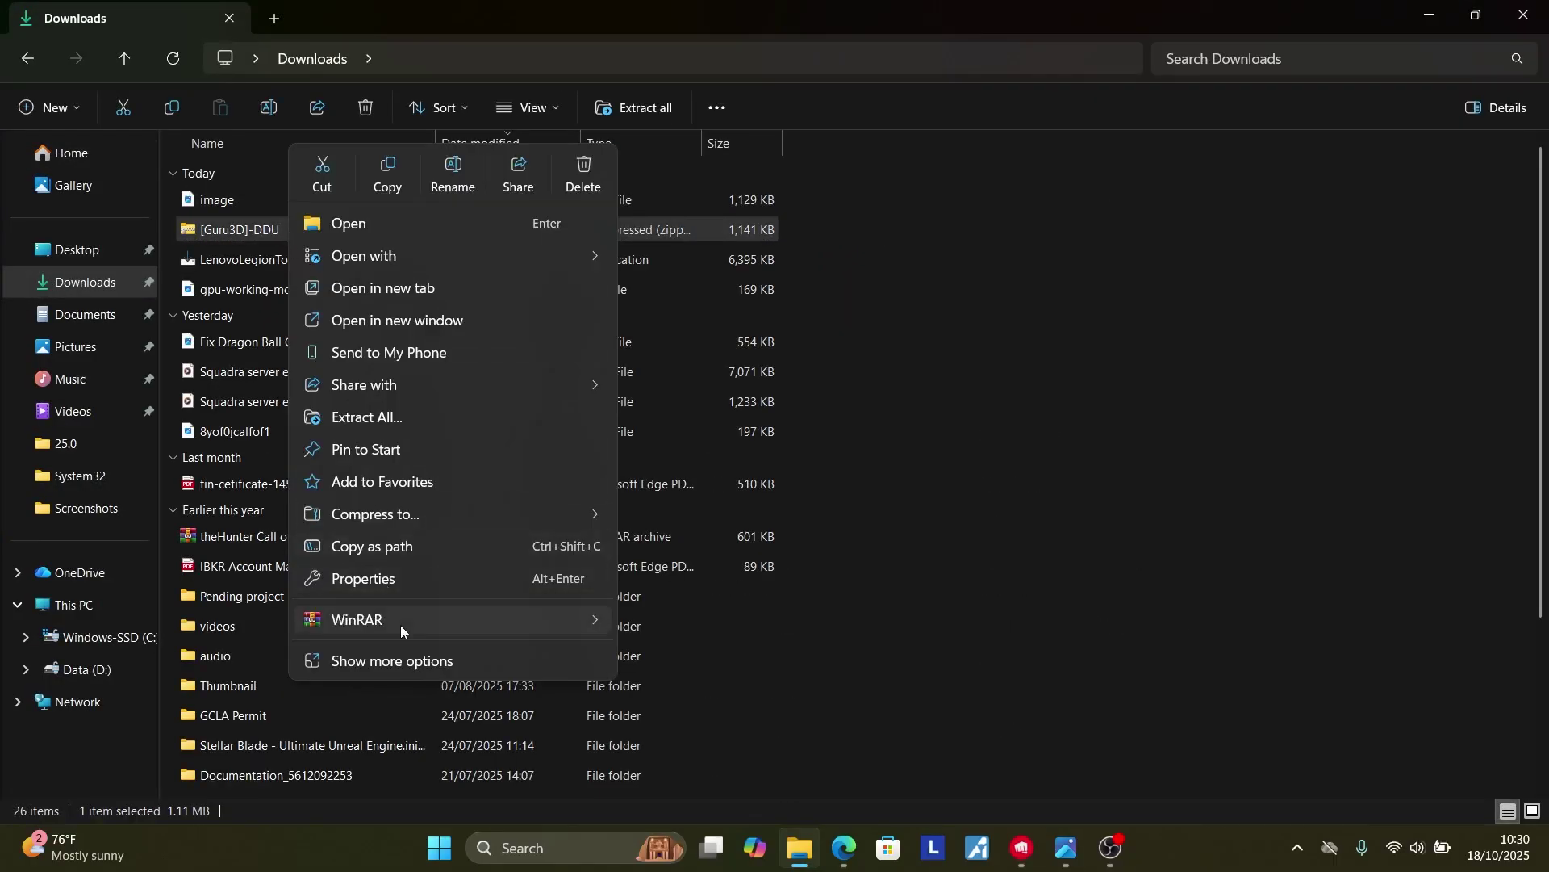
mouse_move(401, 625)
click(675, 652)
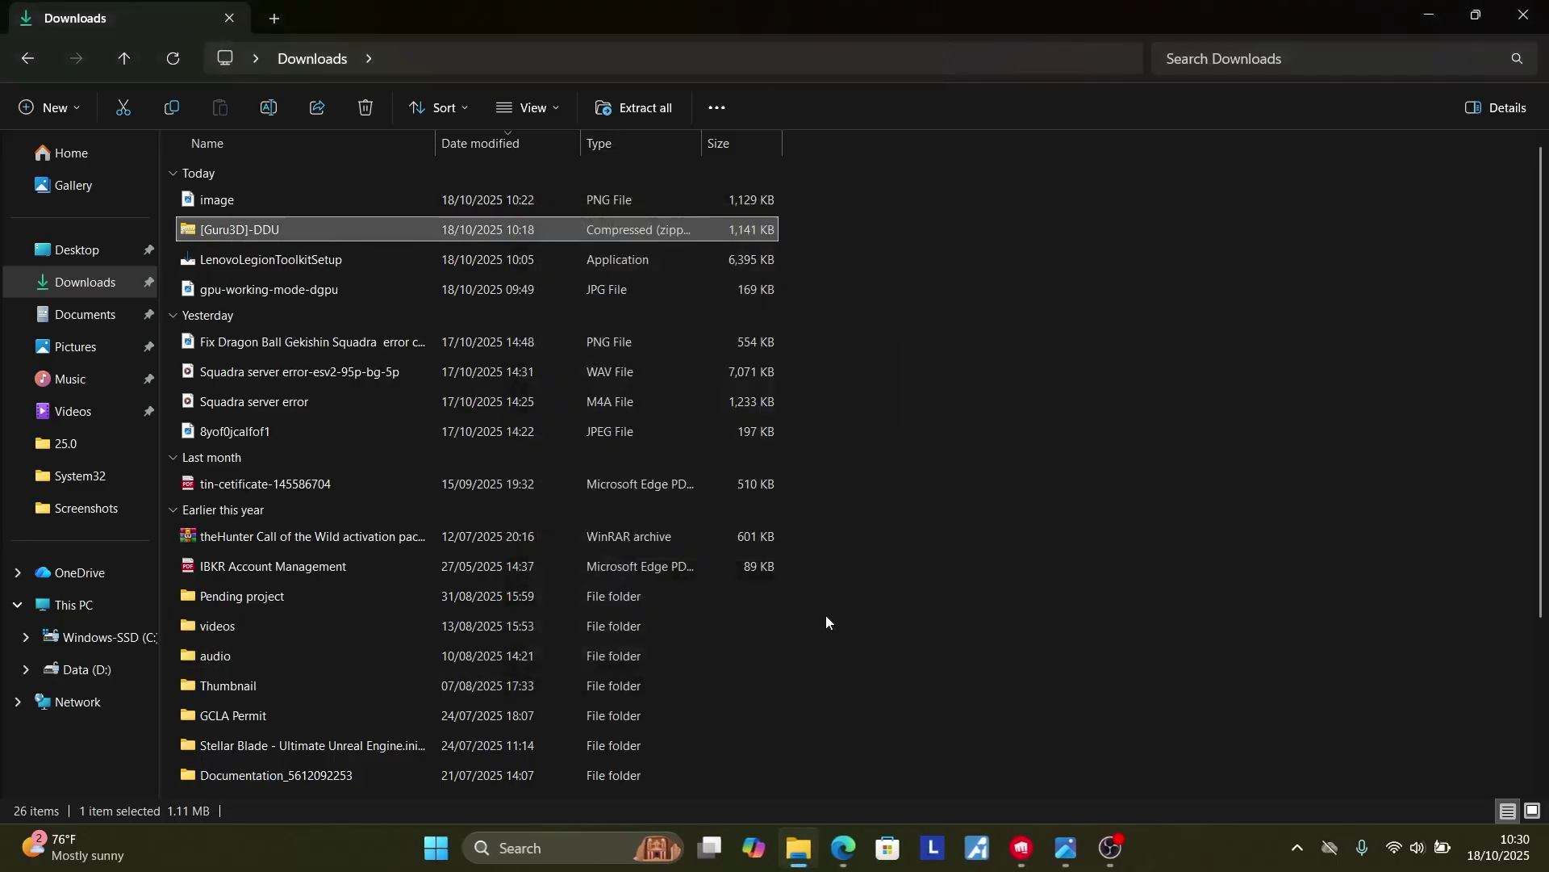
double_click(306, 318)
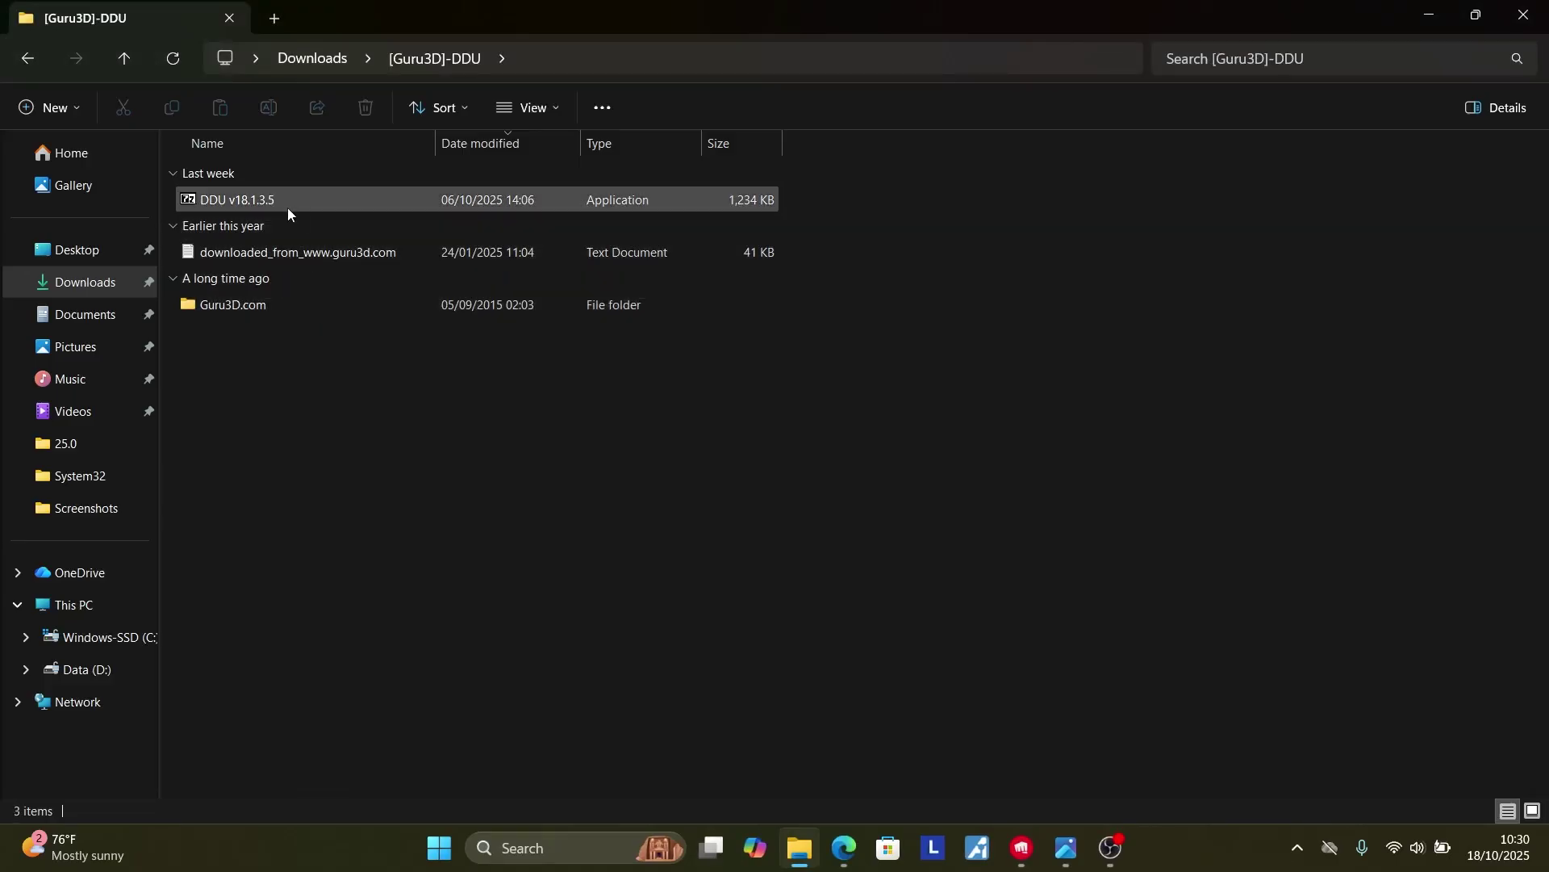
Run the DDU v18.1.3.5 self-extractor into [Guru3D]-DDU and open the new DDU v18.1.3.5 folder.
click(335, 199)
double_click(335, 199)
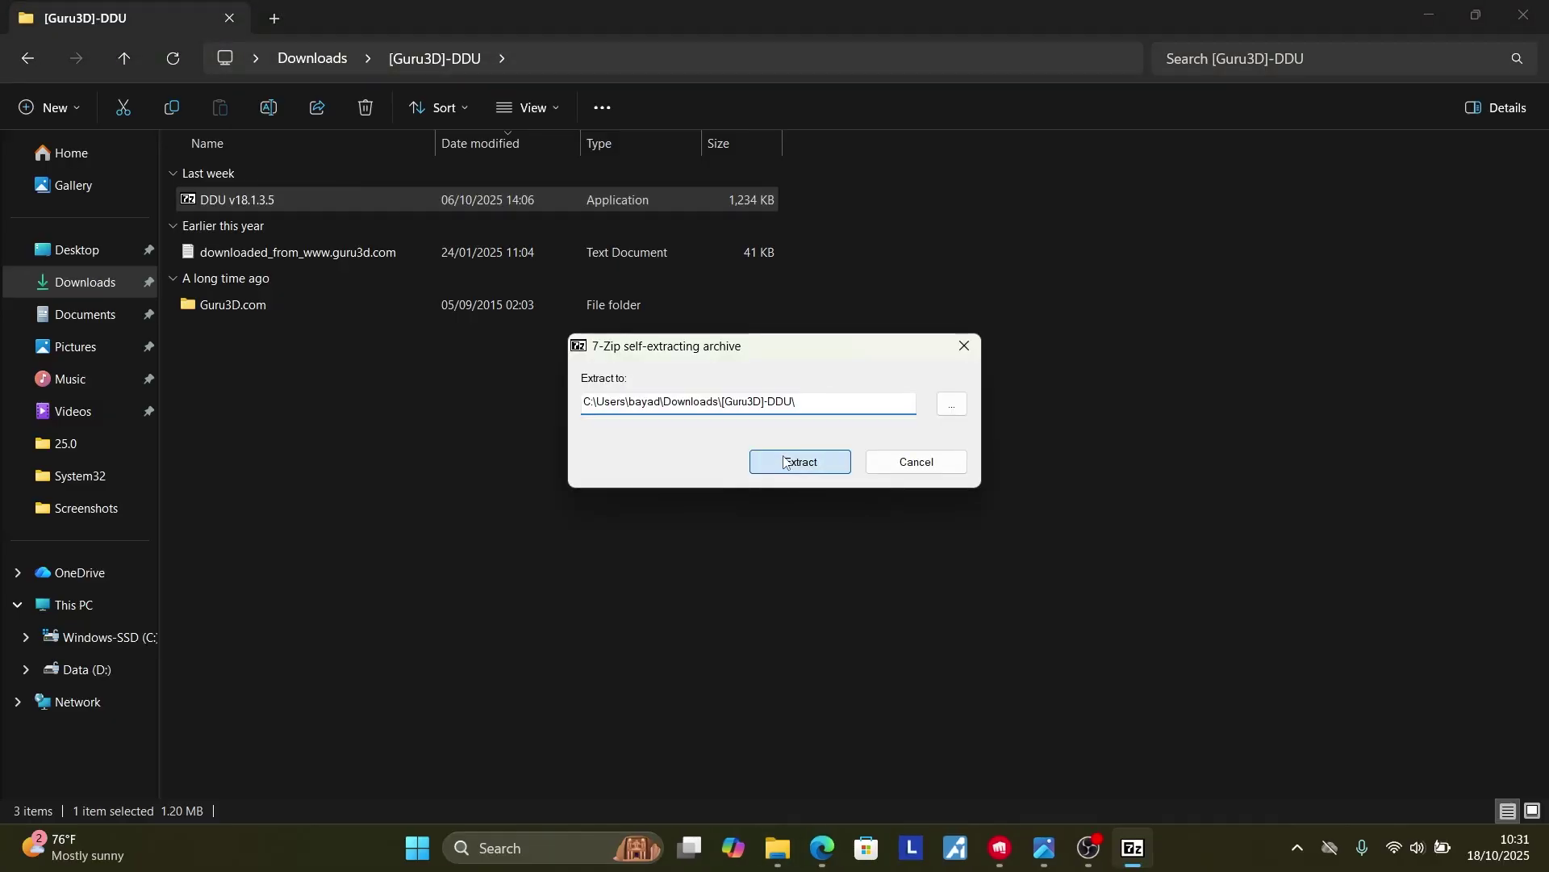
click(783, 457)
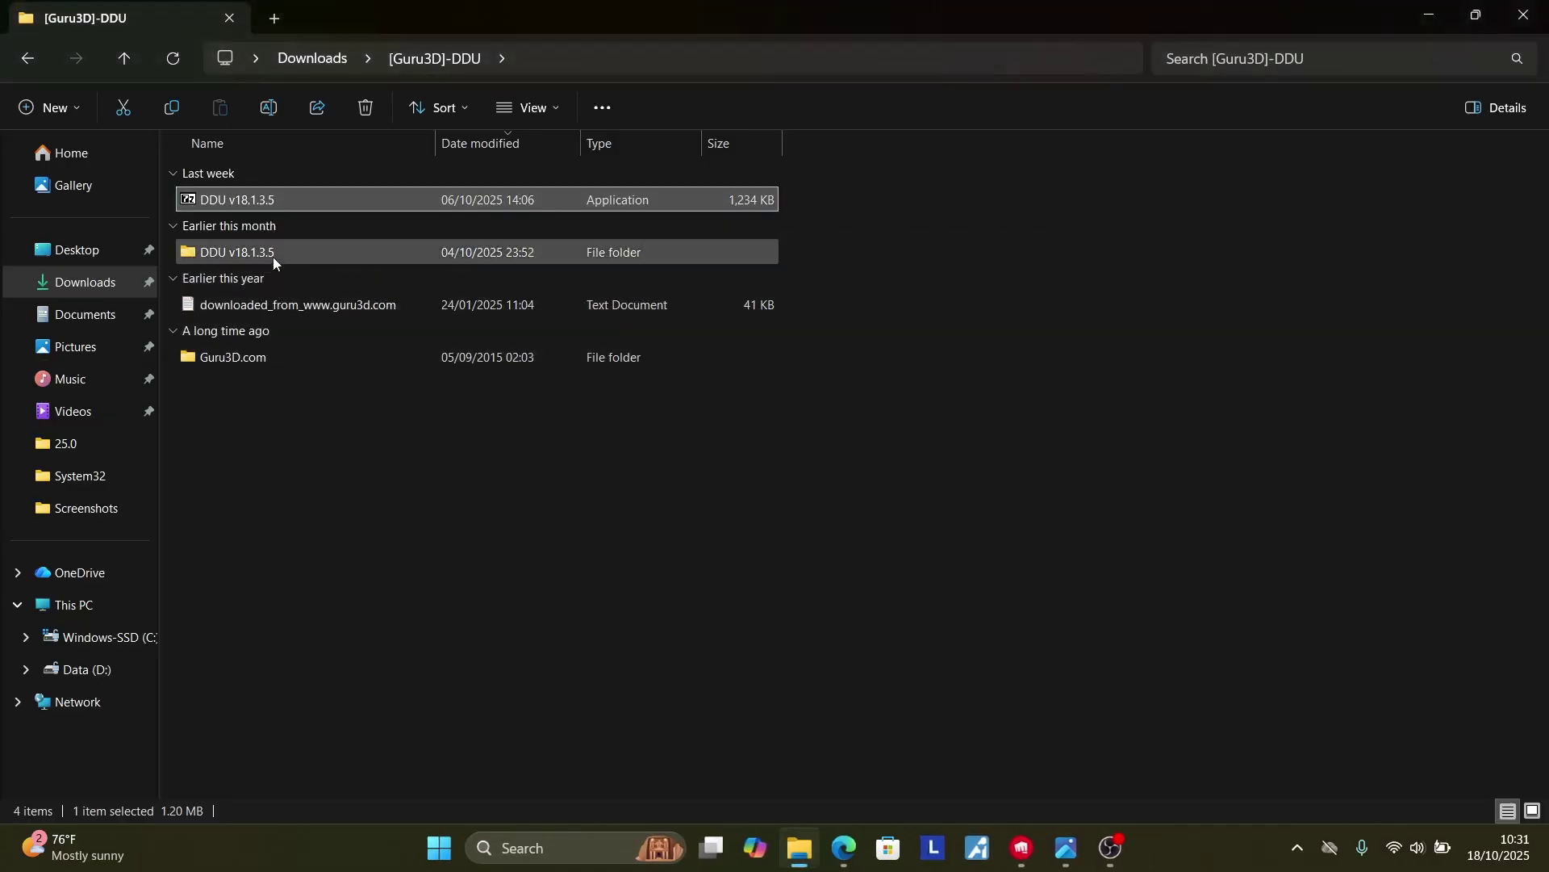
double_click(278, 254)
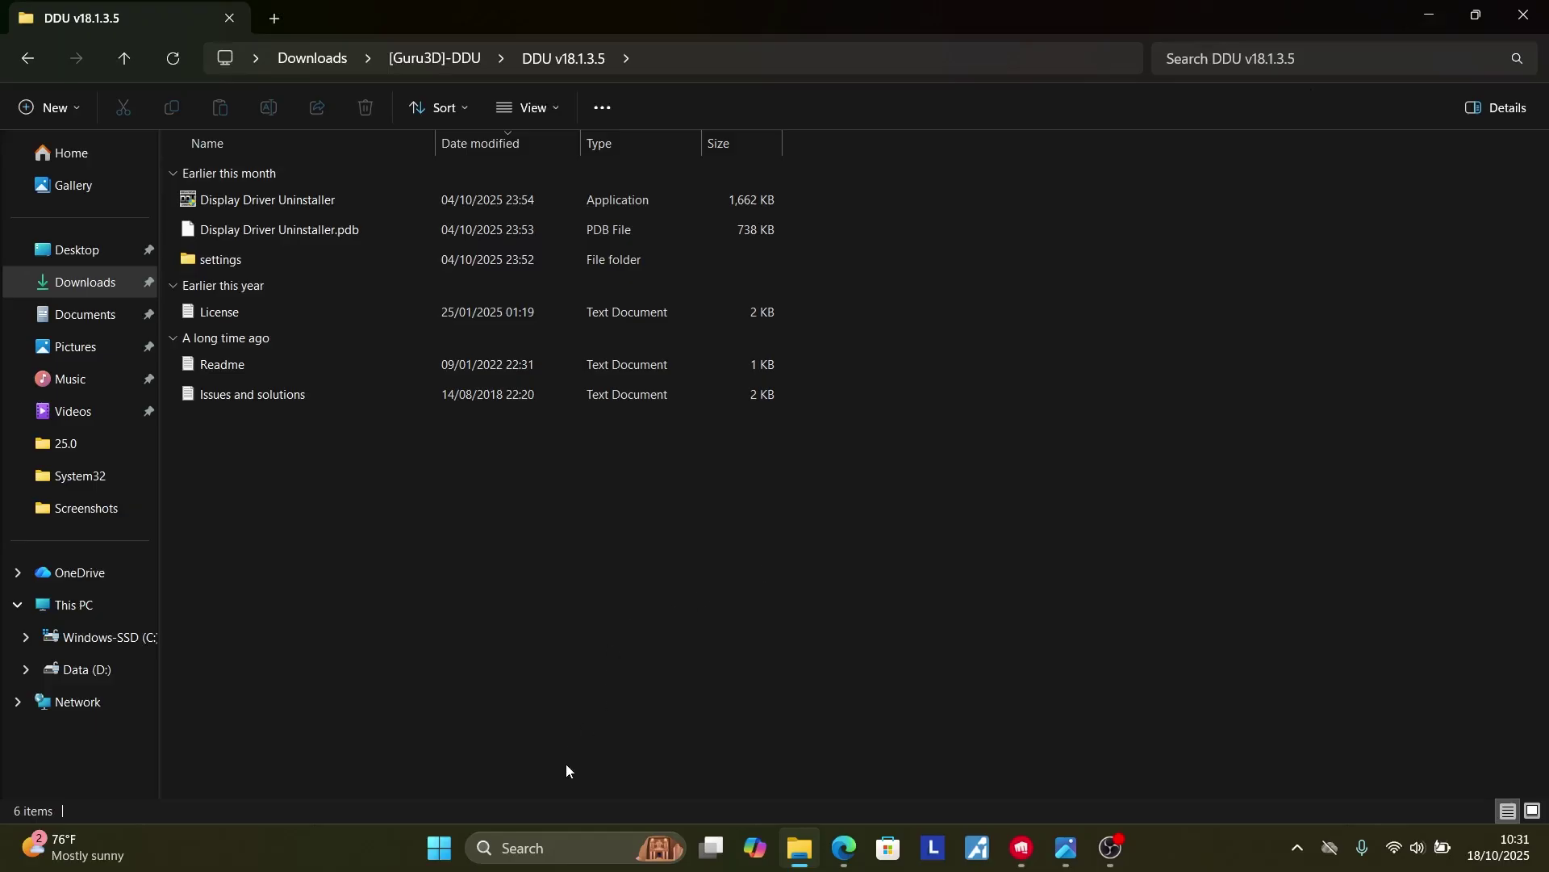
click(559, 849)
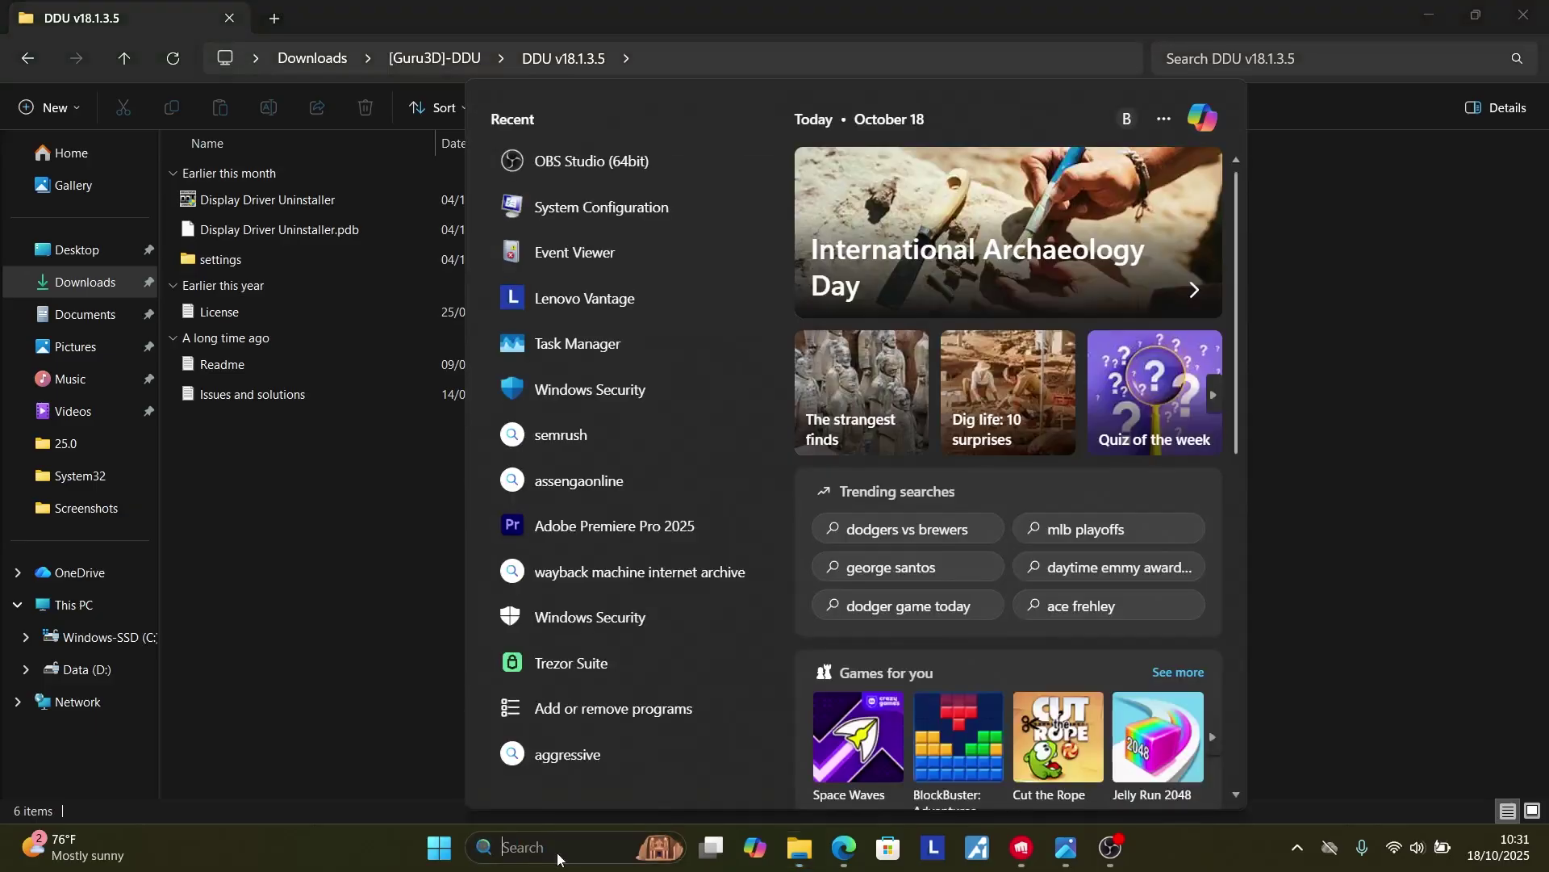
text(msco)
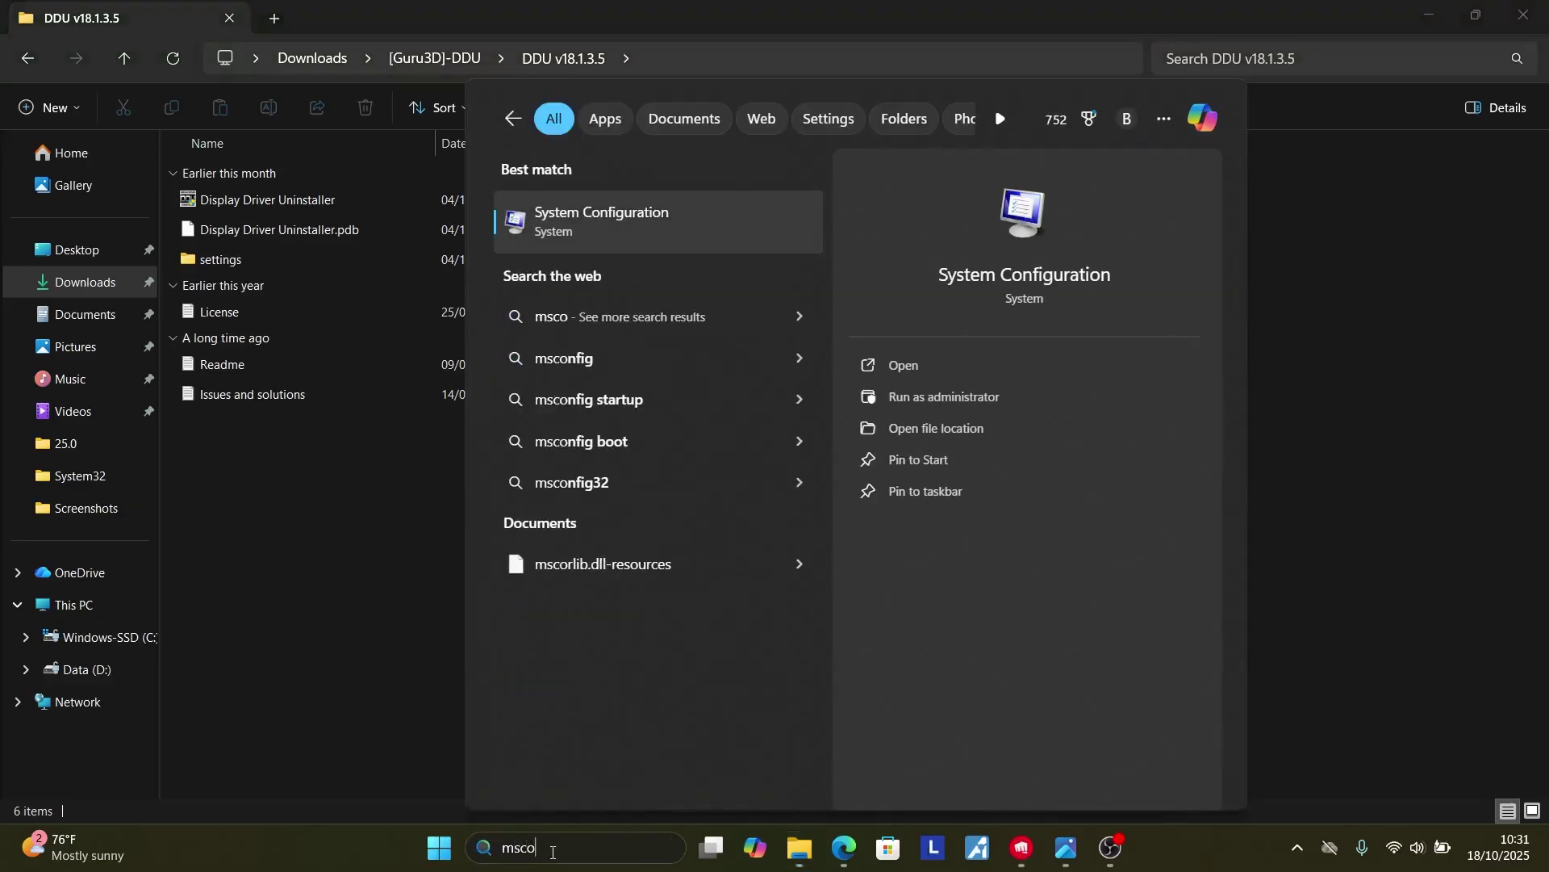
click(920, 367)
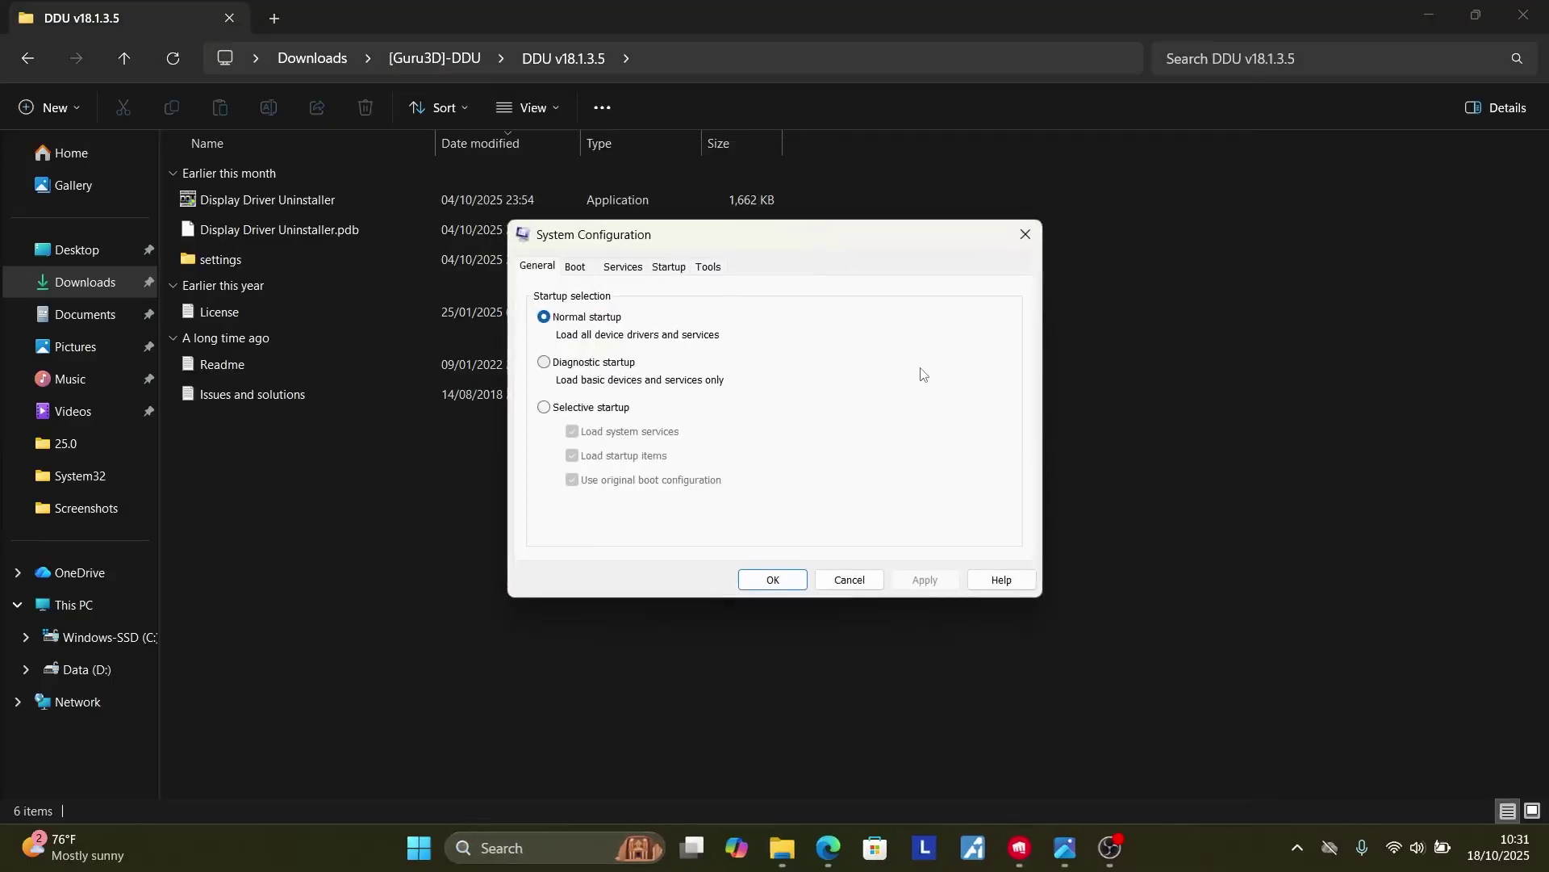
click(576, 267)
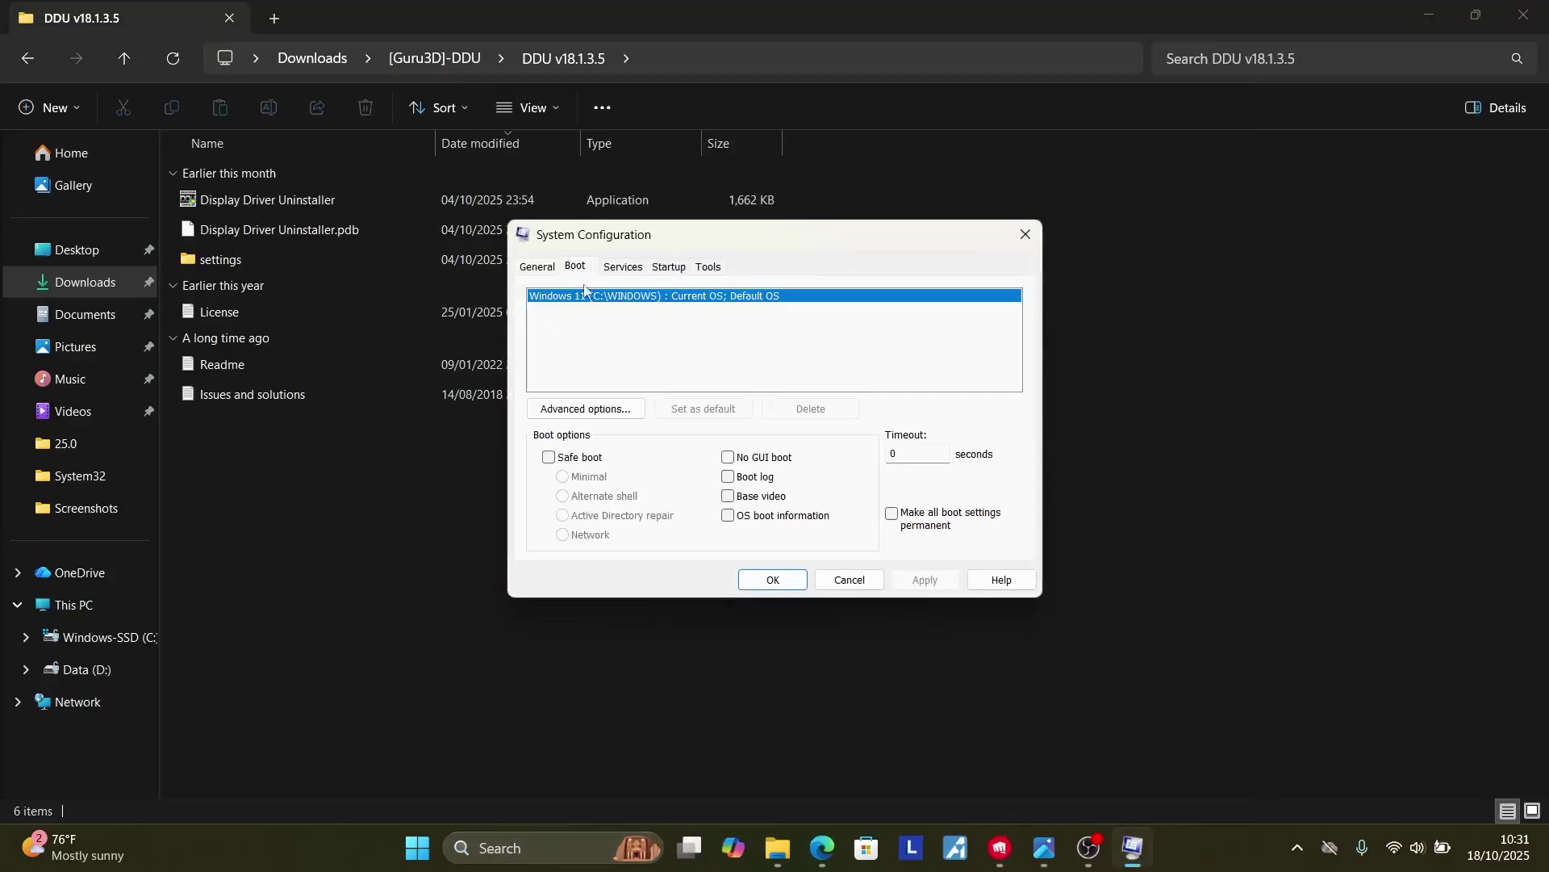
click(549, 457)
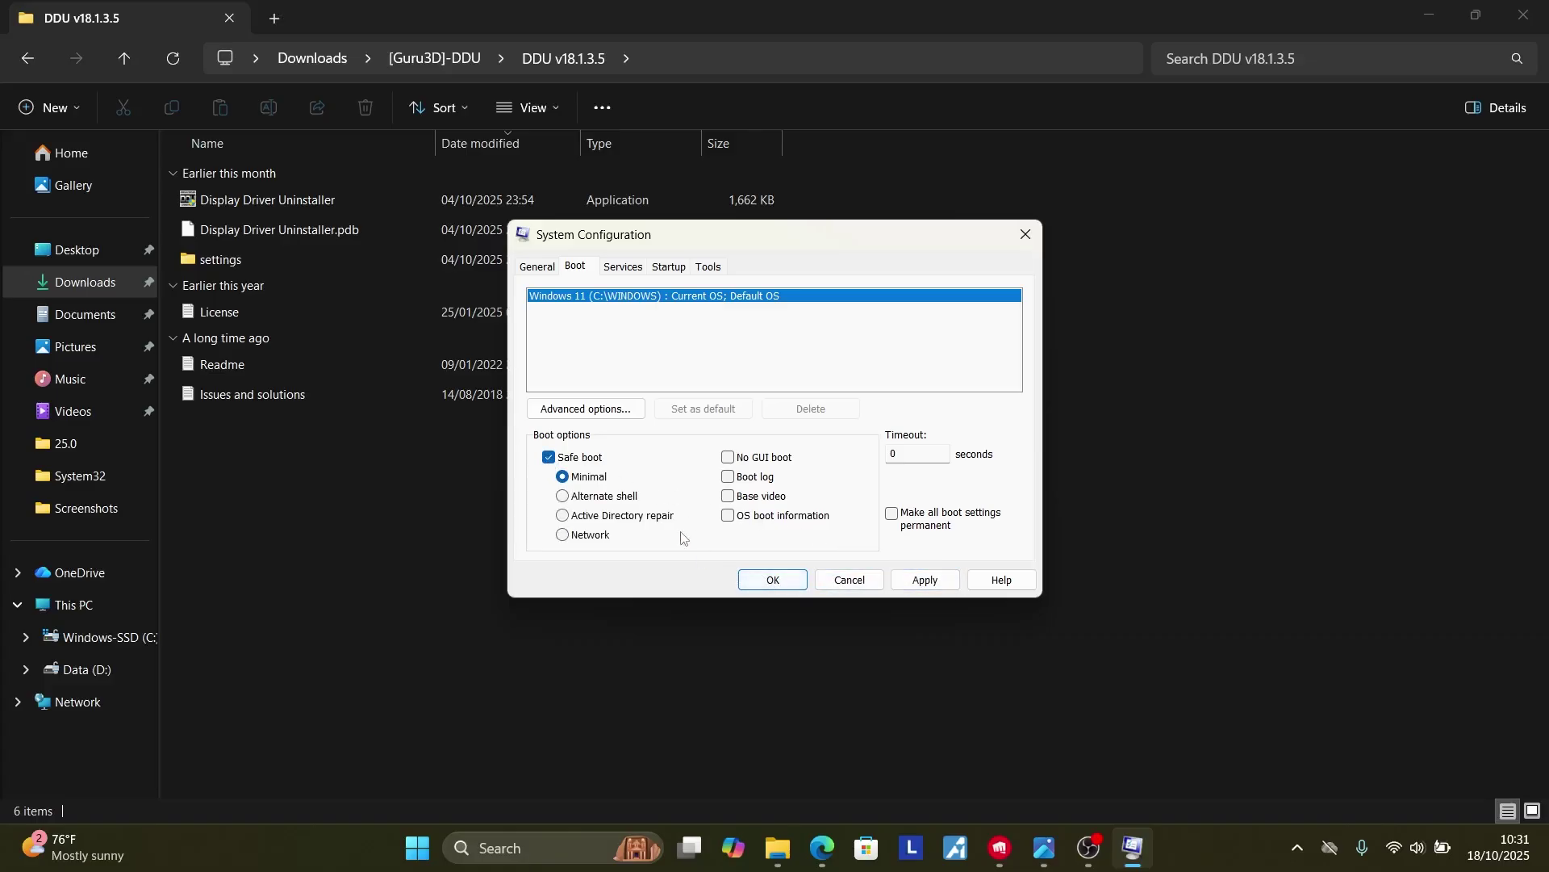
click(550, 459)
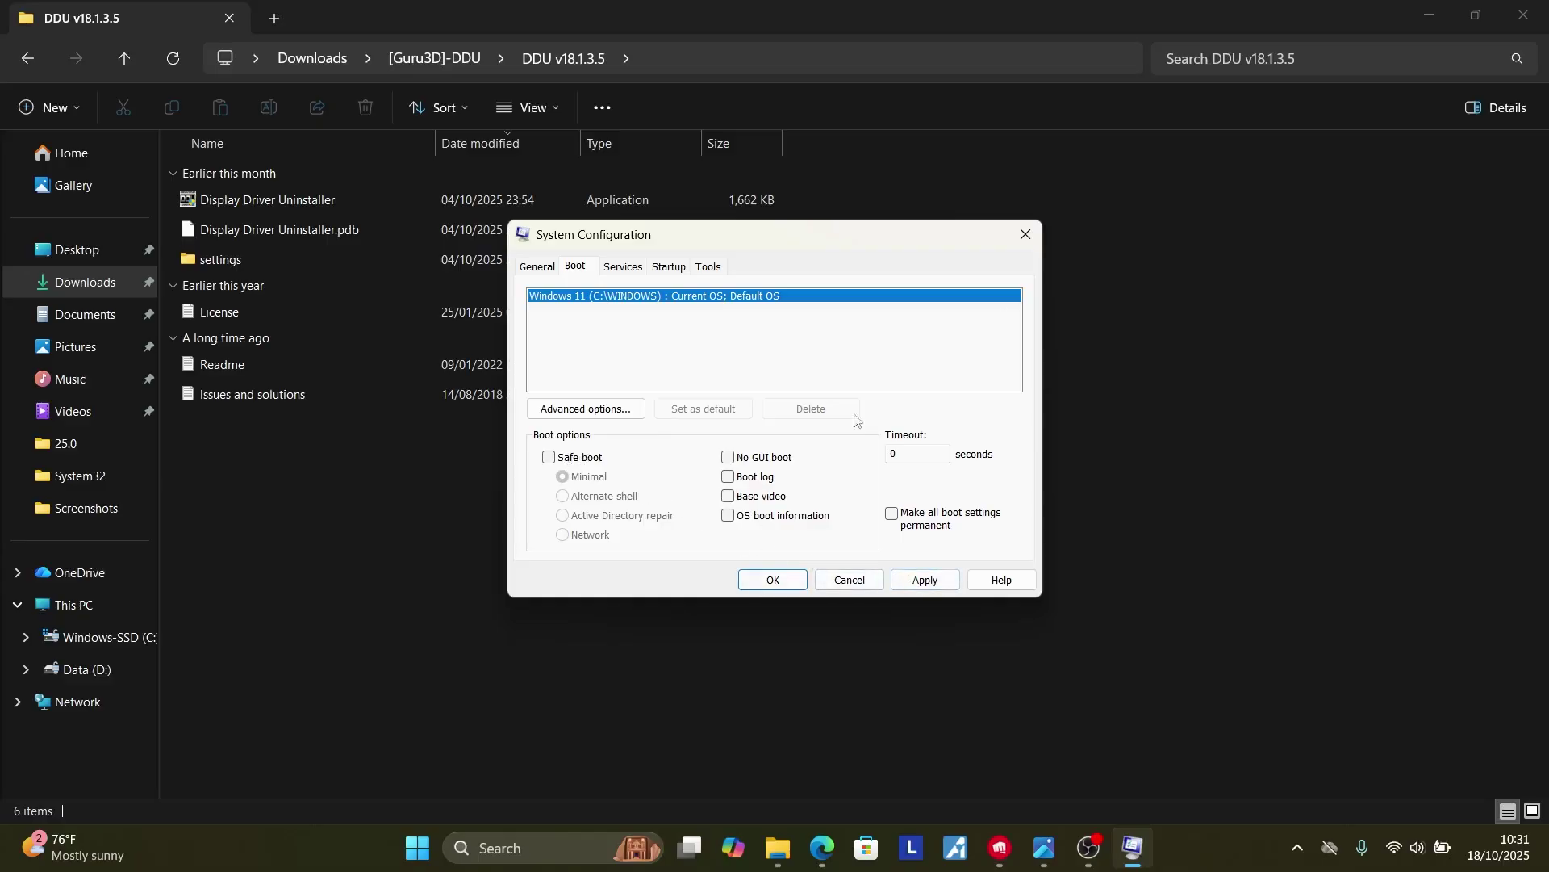
click(1027, 236)
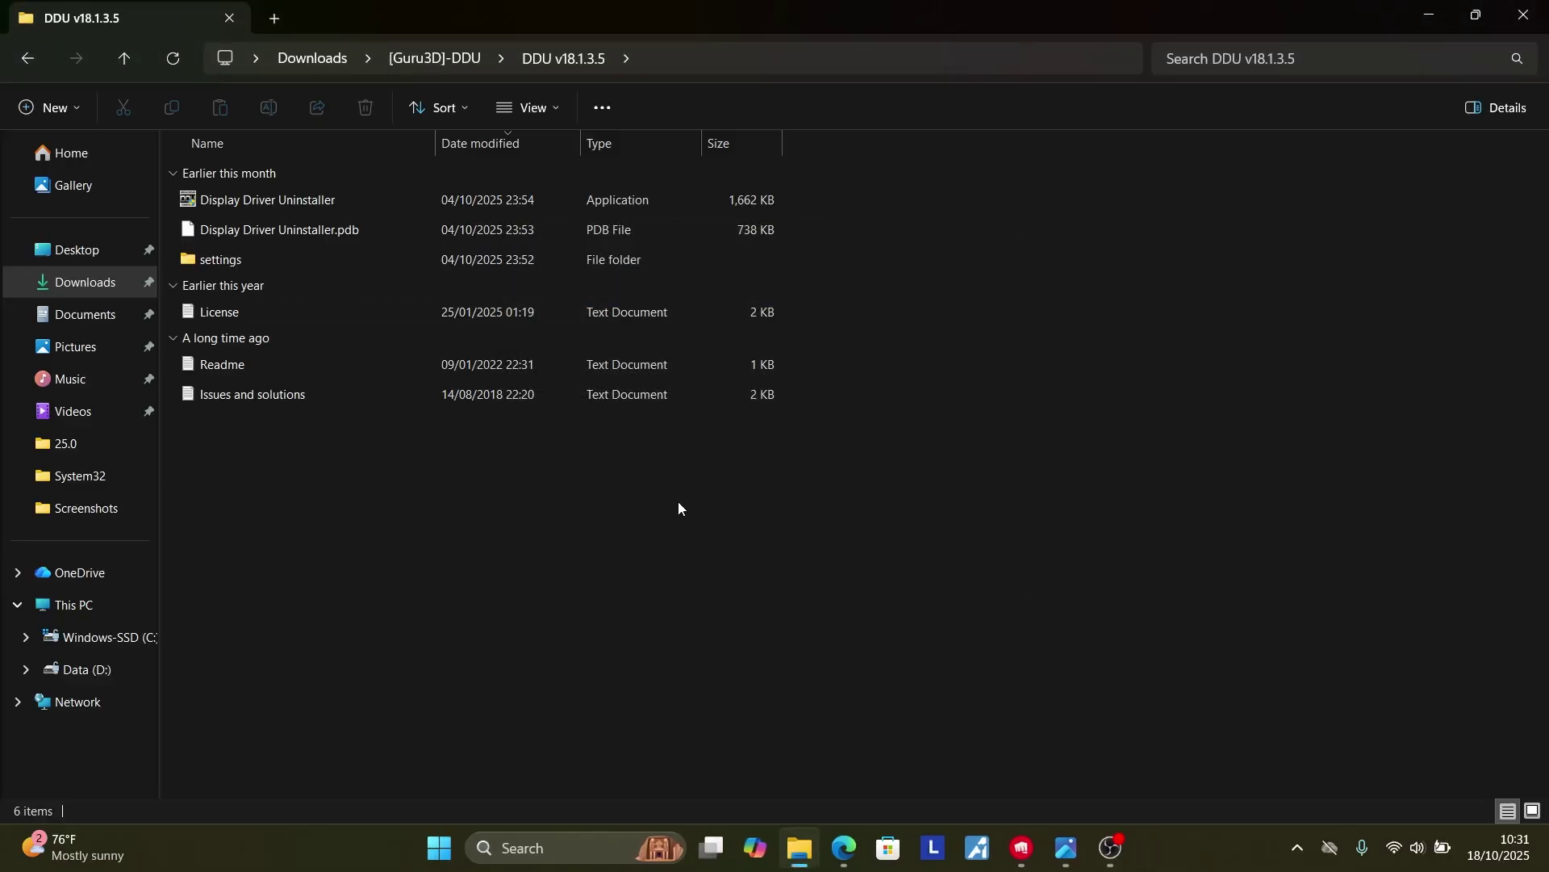
Launch DDU, choose GPU to confirm the RTX 4060 driver 32.0.15.8157, then close it.
double_click(318, 201)
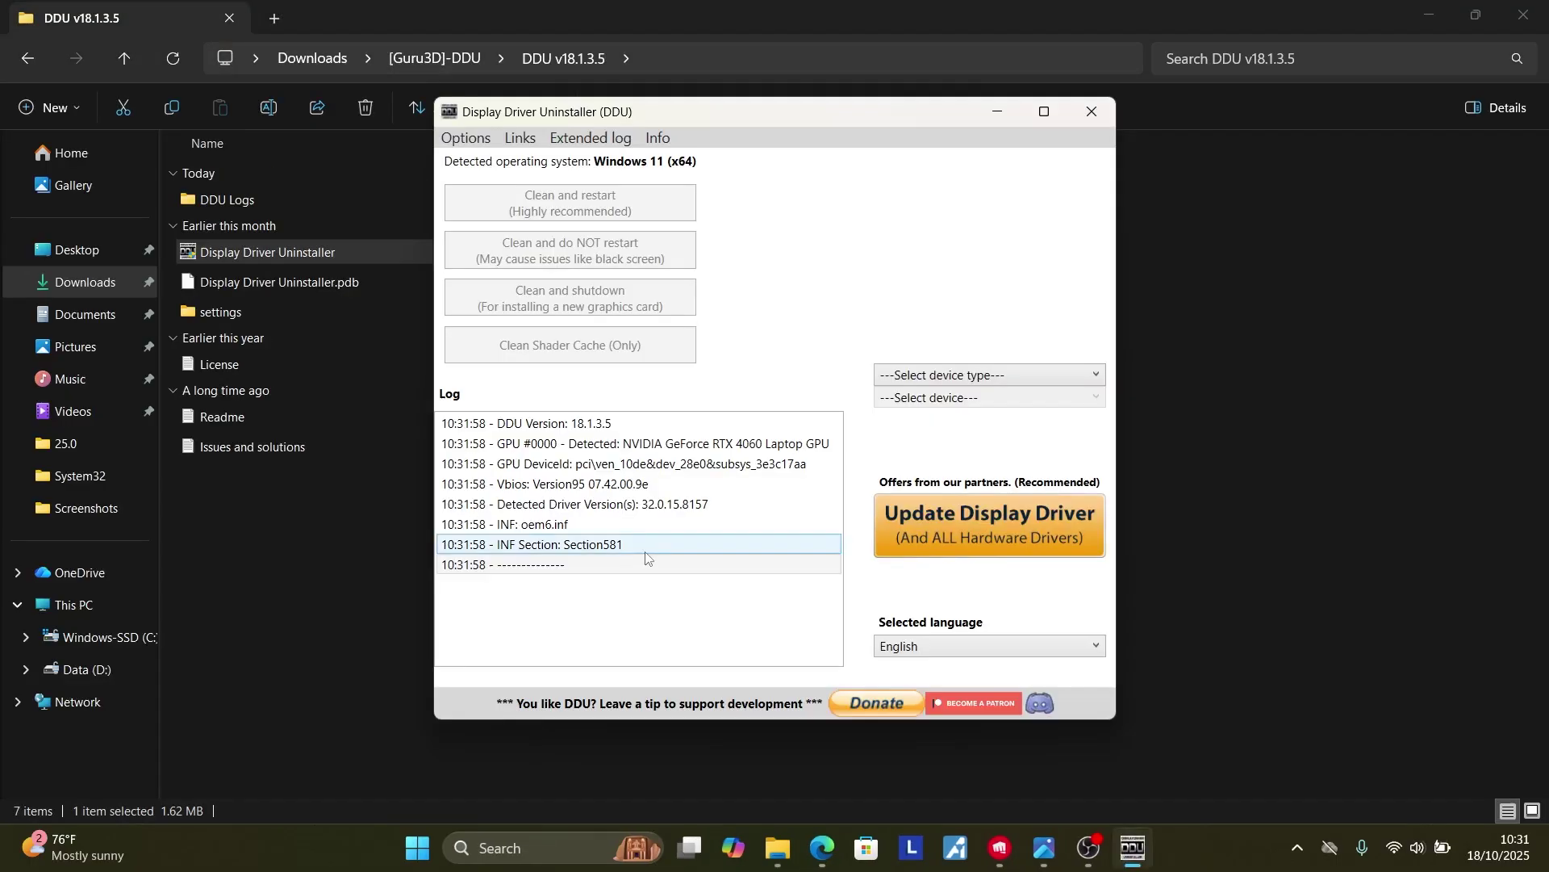
click(944, 435)
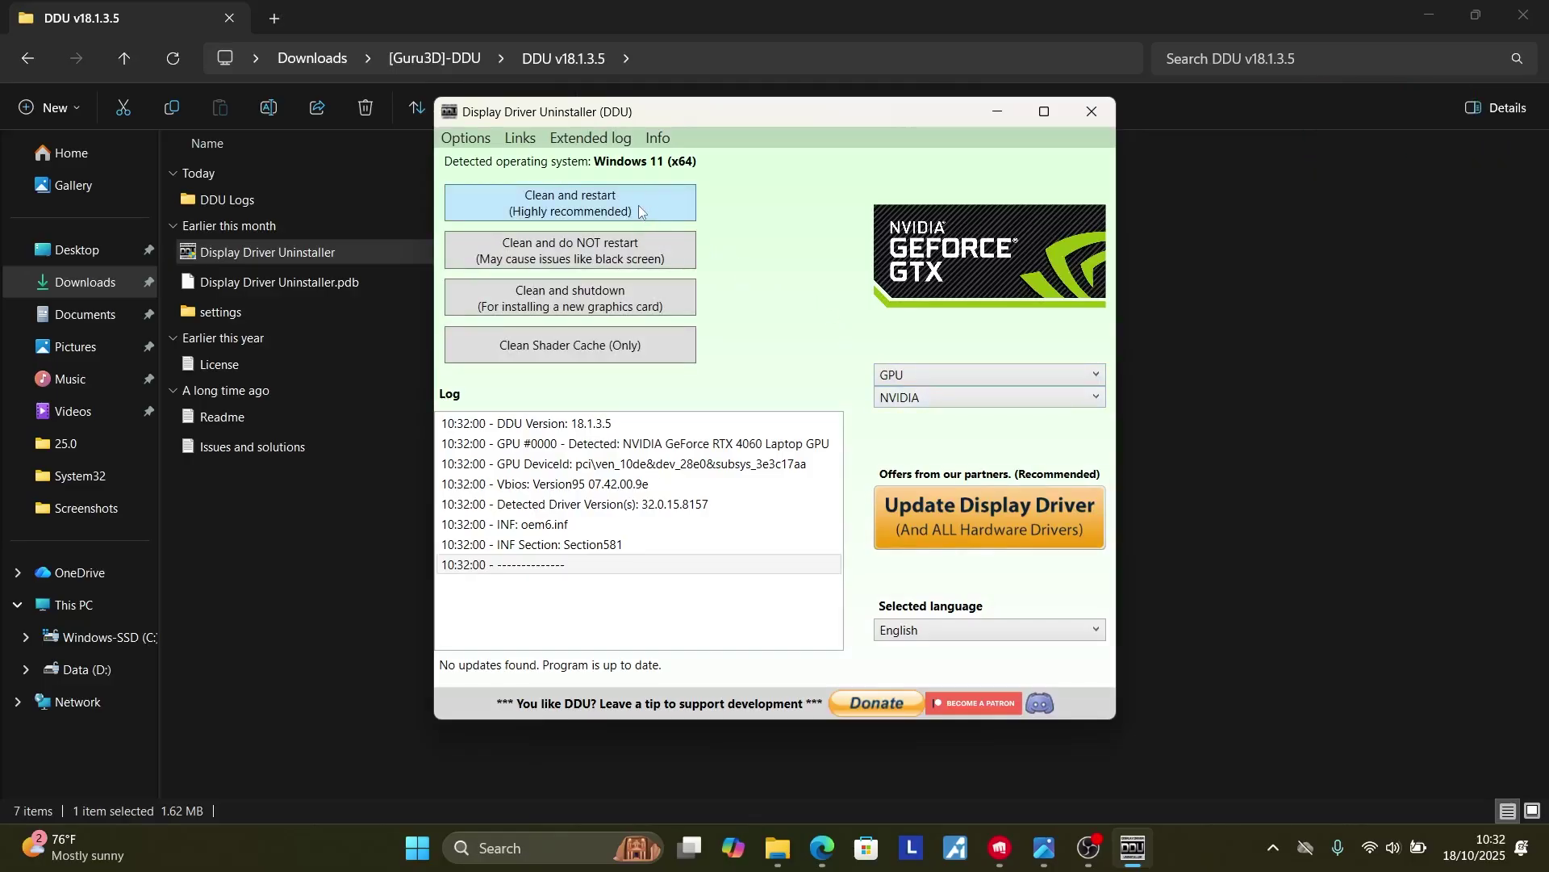
click(1091, 112)
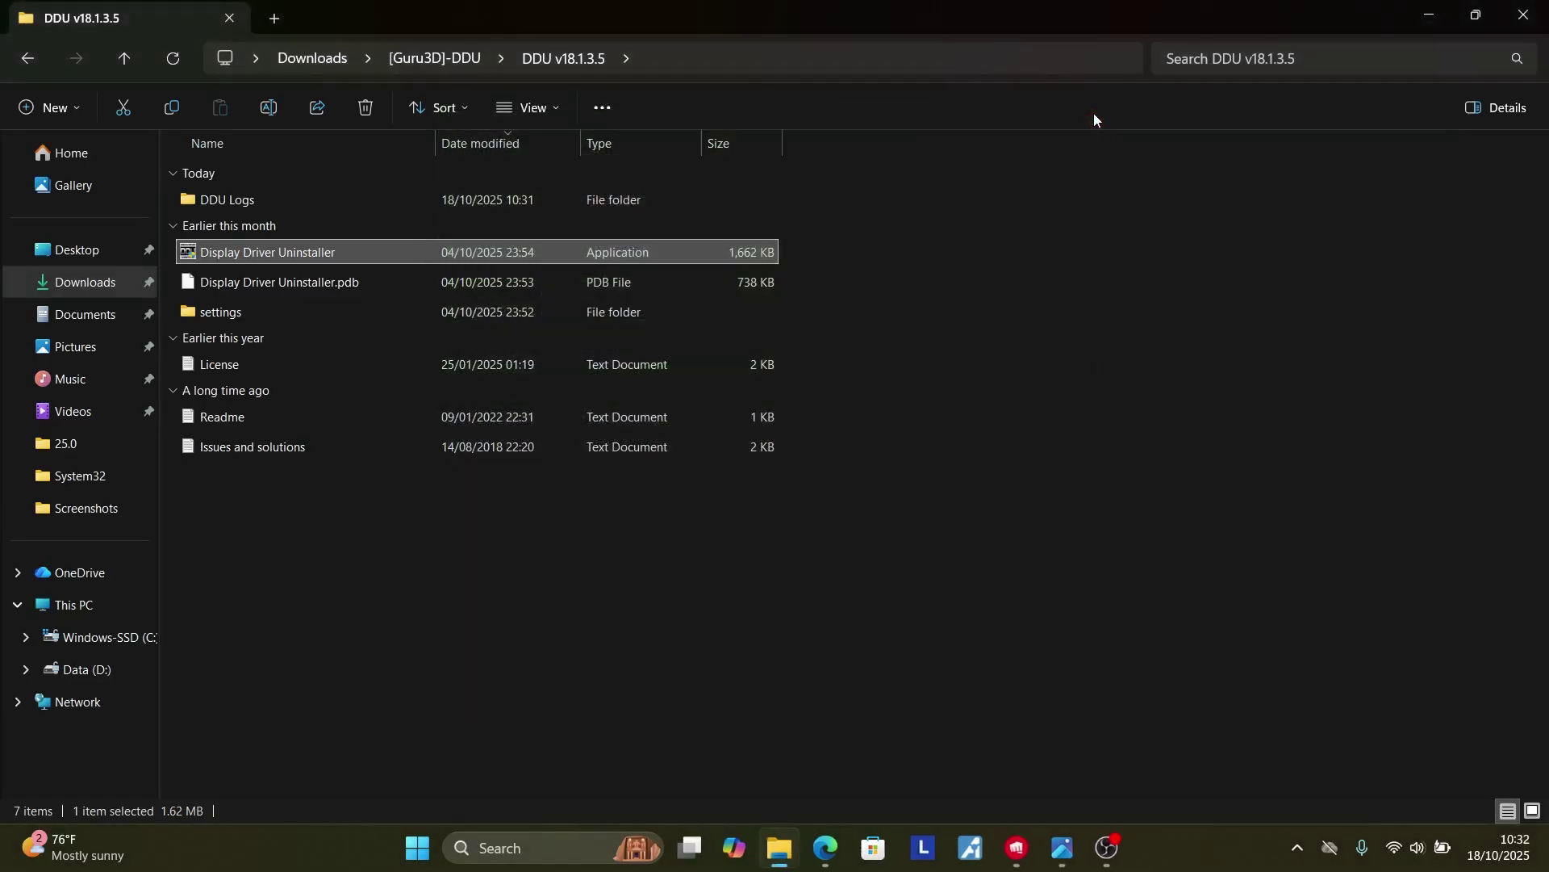
click(1426, 16)
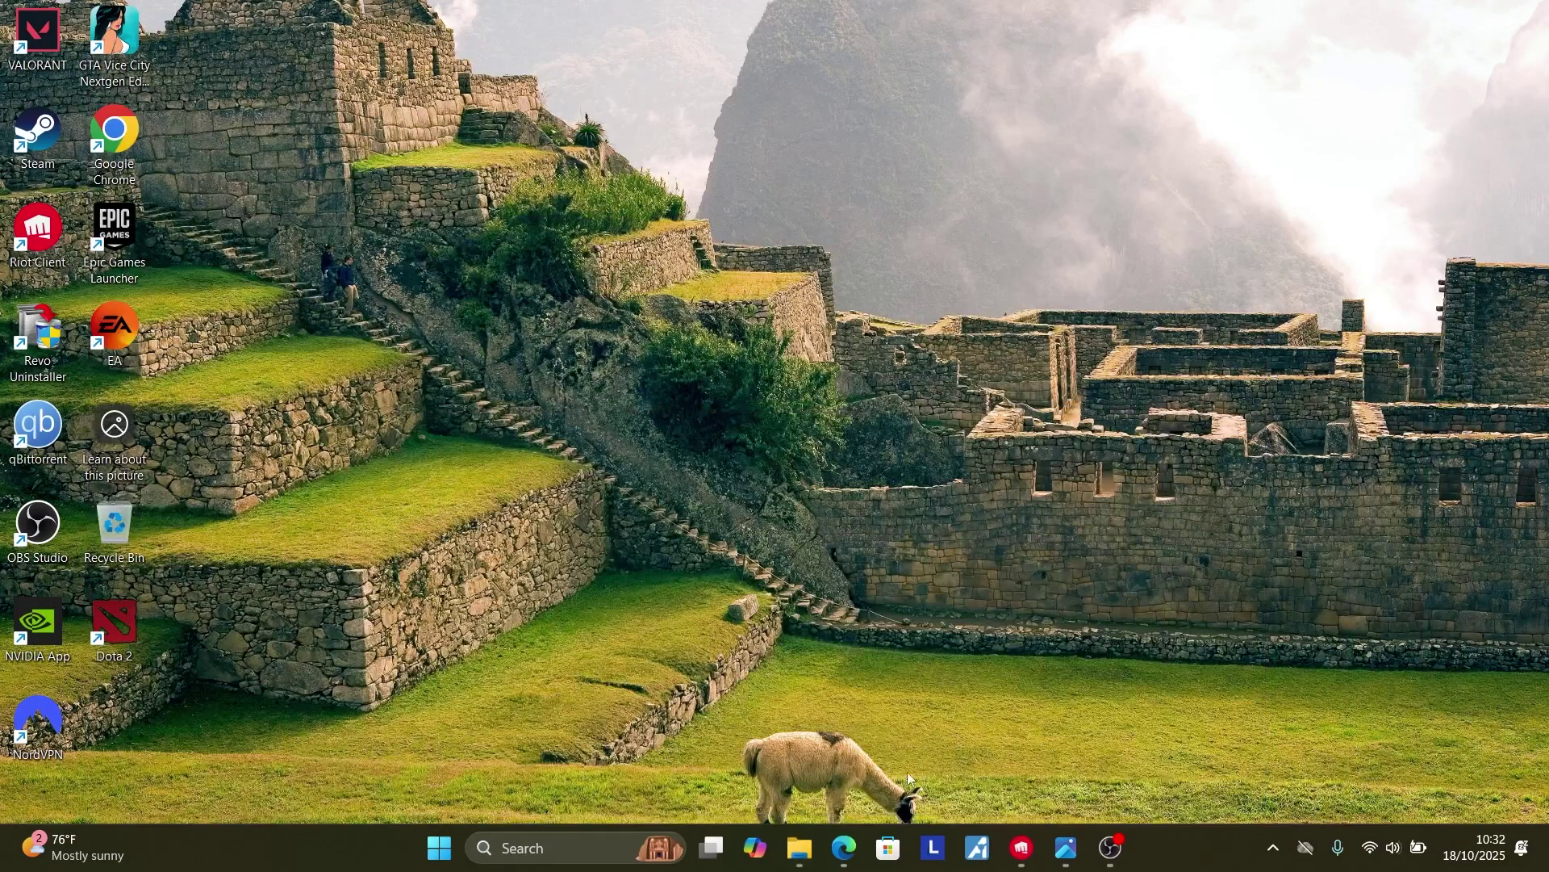
Restore Edge, reread the guide's driver reinstall steps, then show the NVIDIA driver downloads page.
click(844, 847)
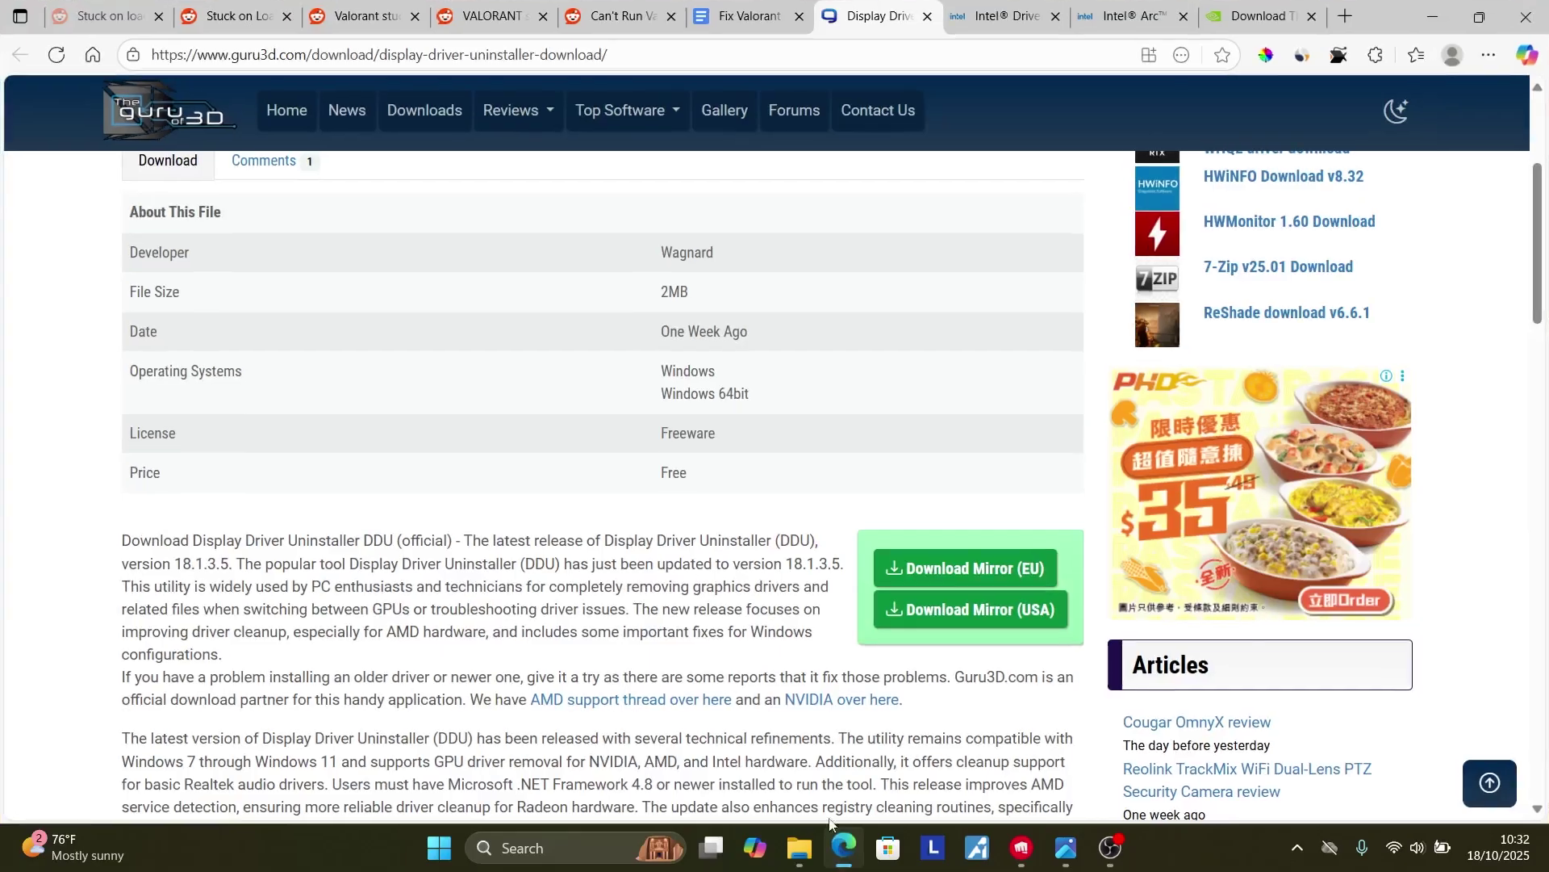
click(737, 8)
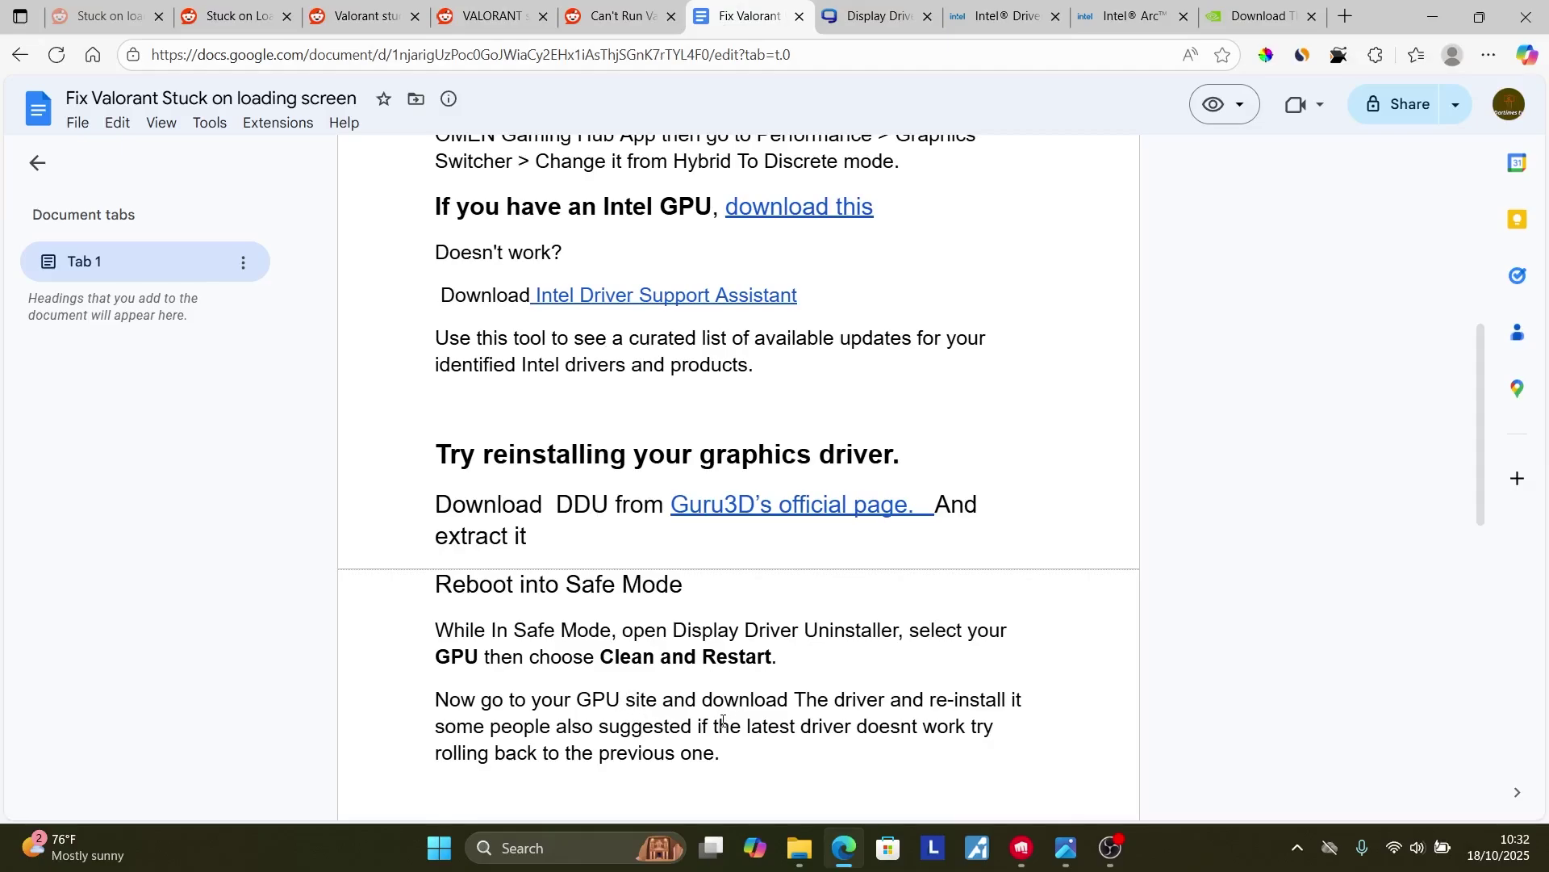
click(1252, 8)
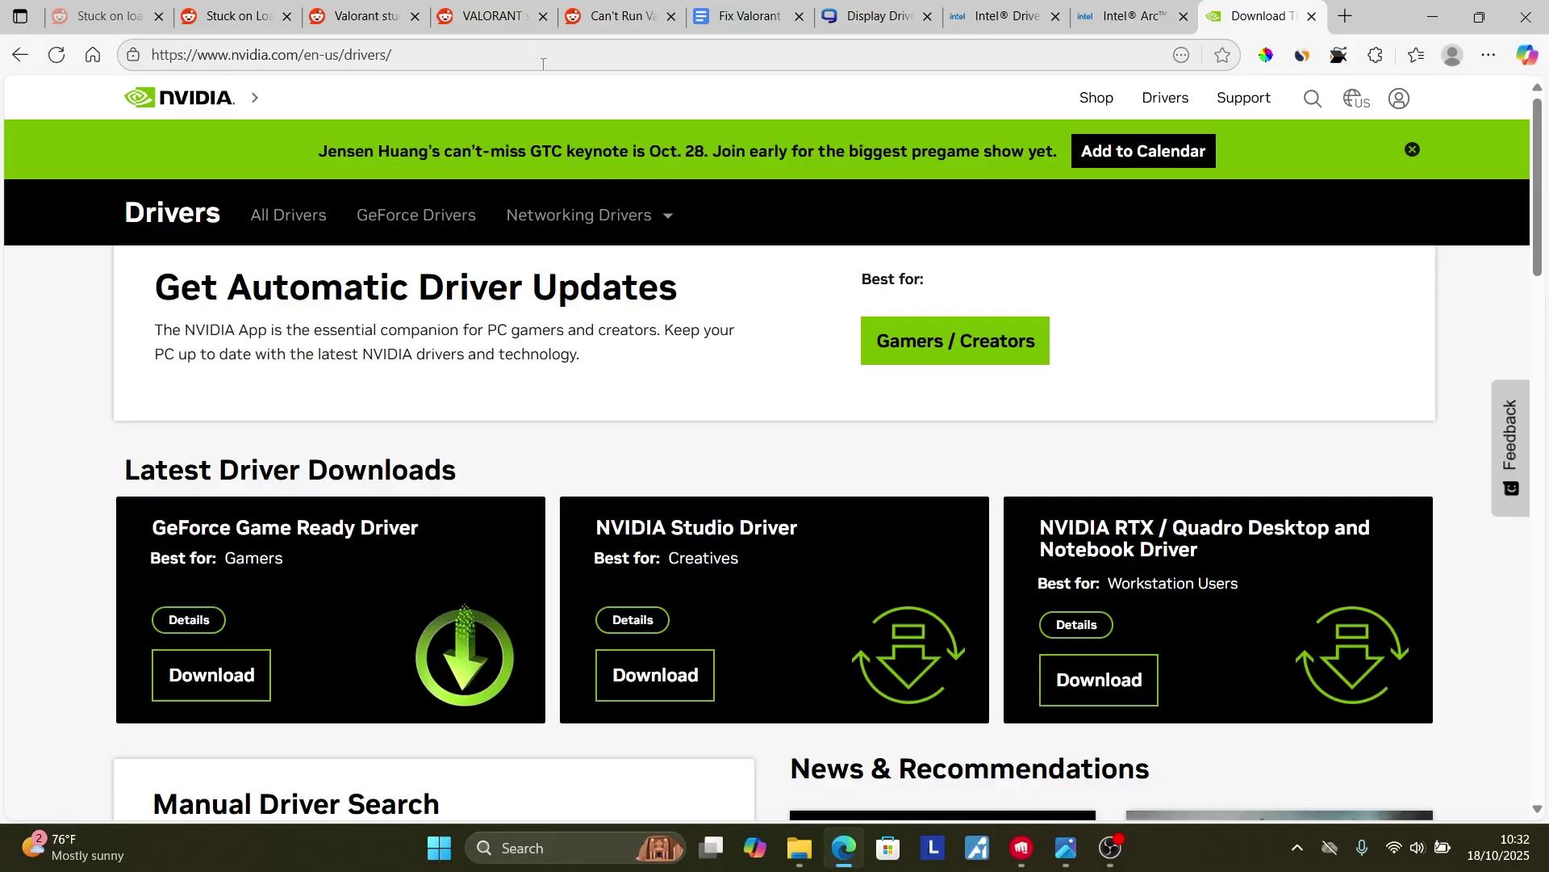
Search NVIDIA drivers for GeForce RTX 40 Series RTX 4060 on Windows 11 in English (US).
mouse_move(520, 266)
scroll(523, 269, down, 5)
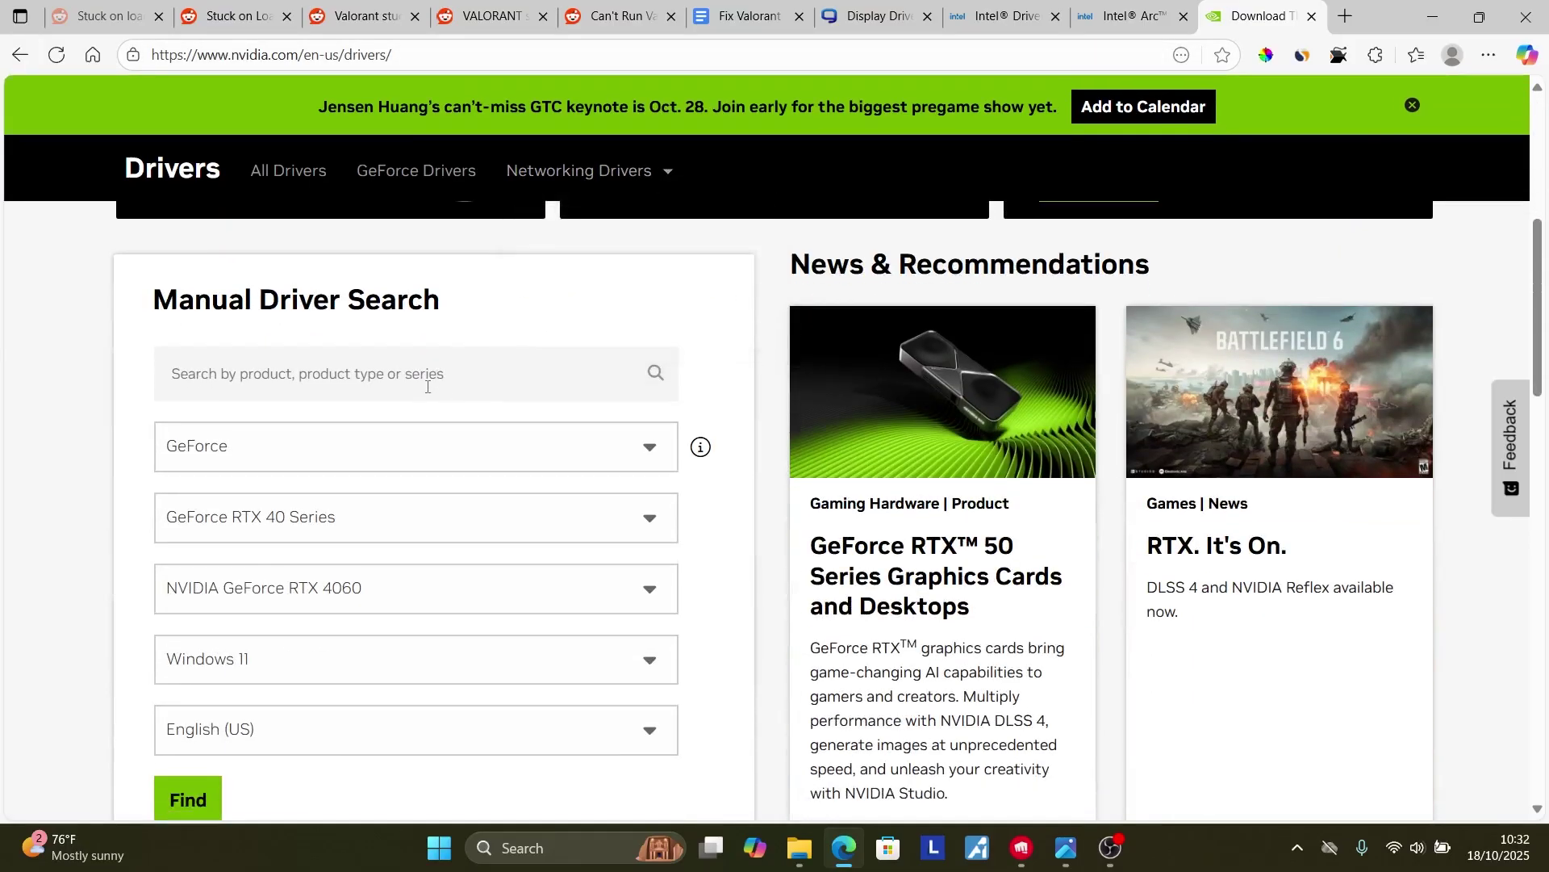
click(426, 454)
click(426, 454)
scroll(426, 455, down, 3)
click(380, 334)
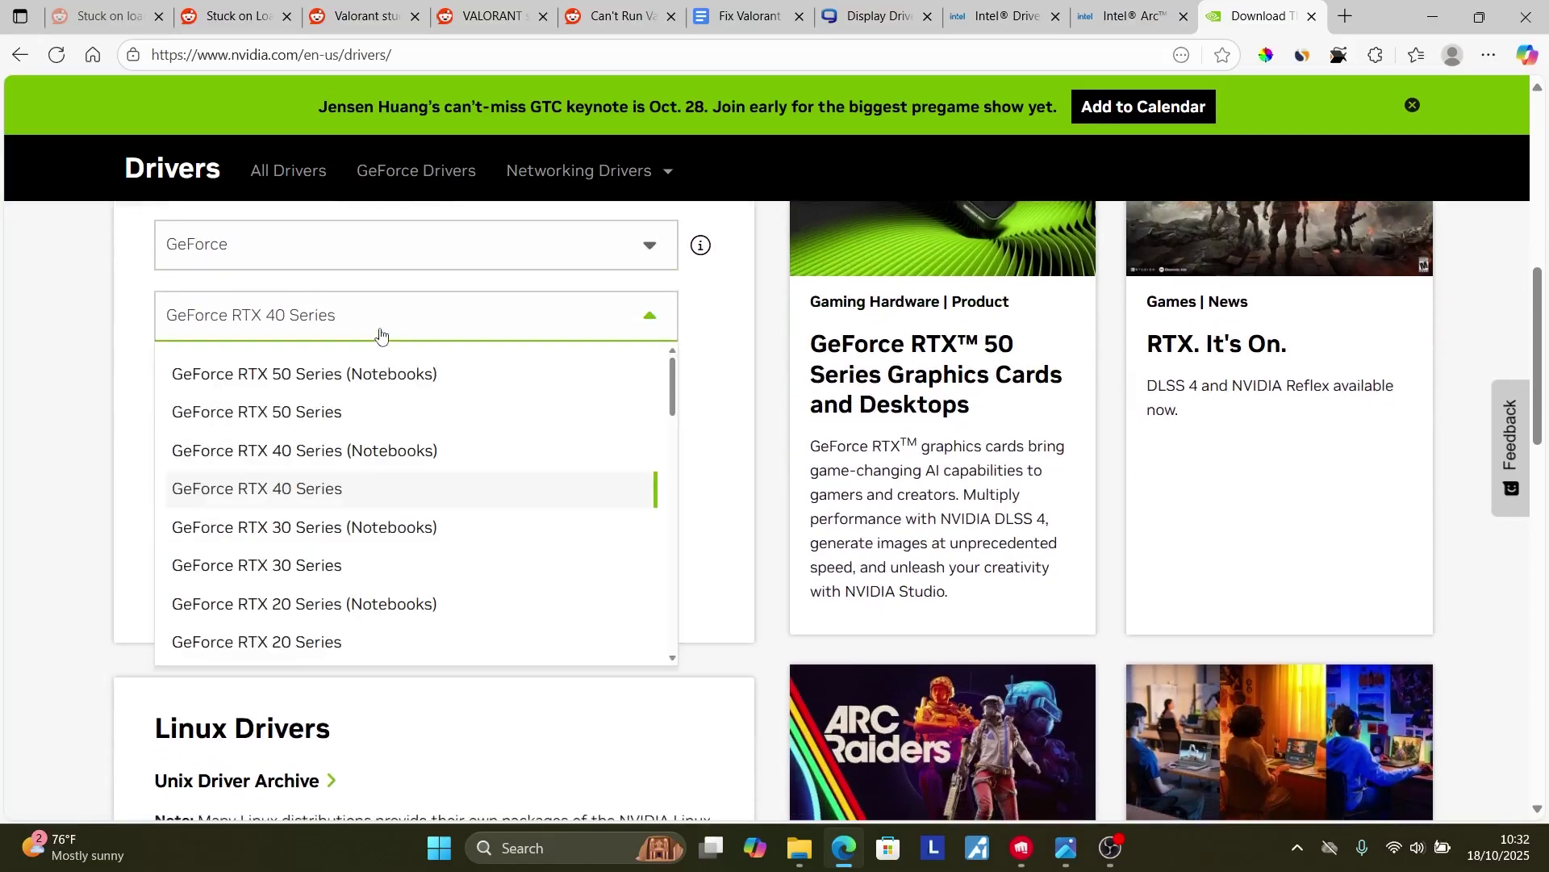
click(381, 334)
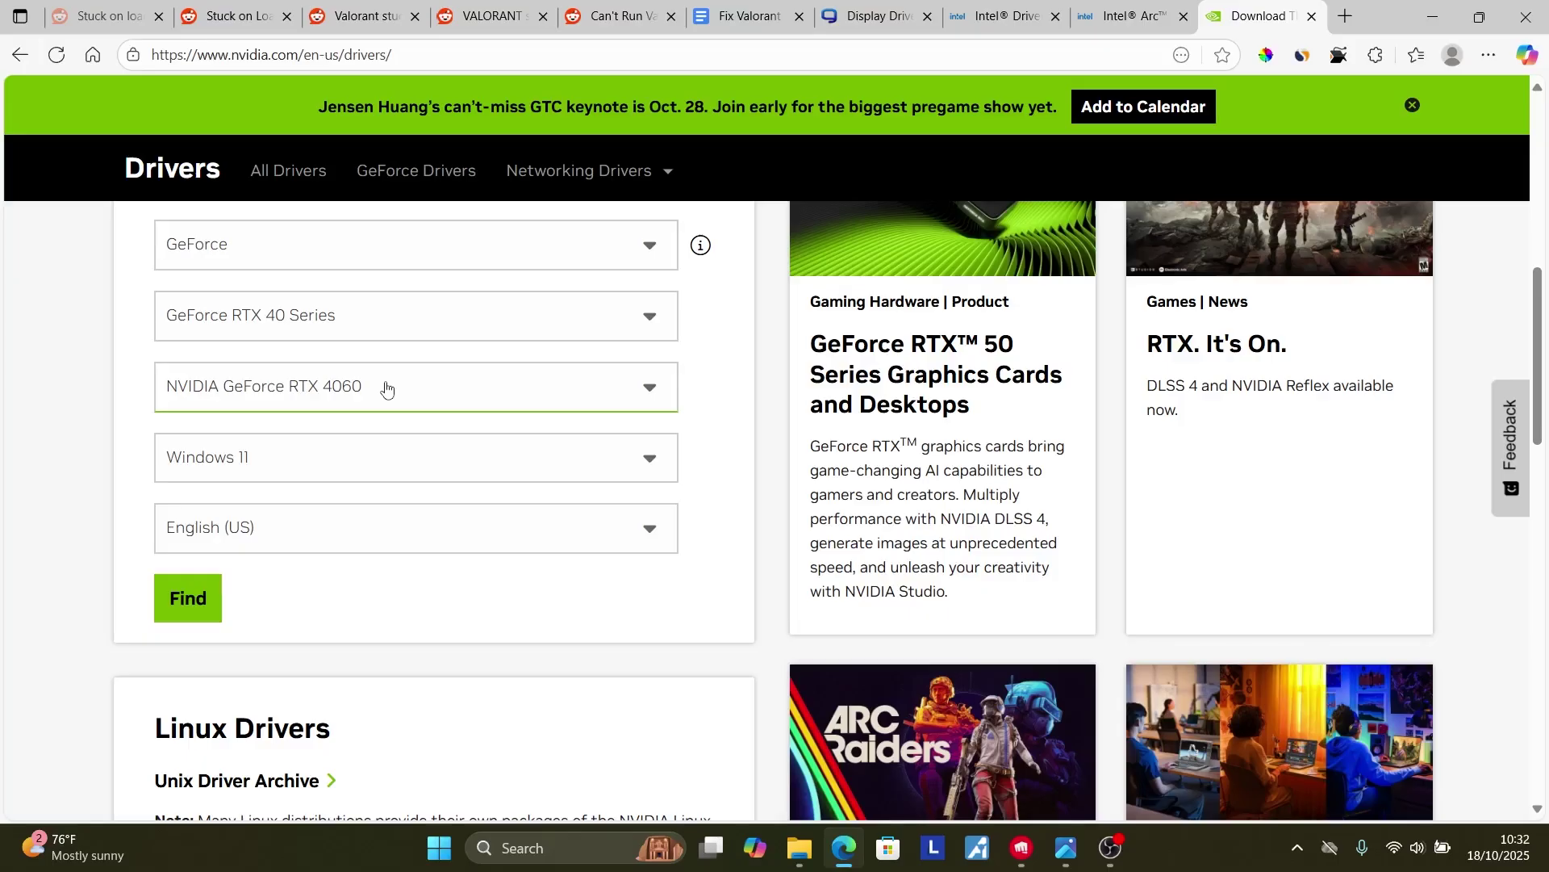
click(201, 609)
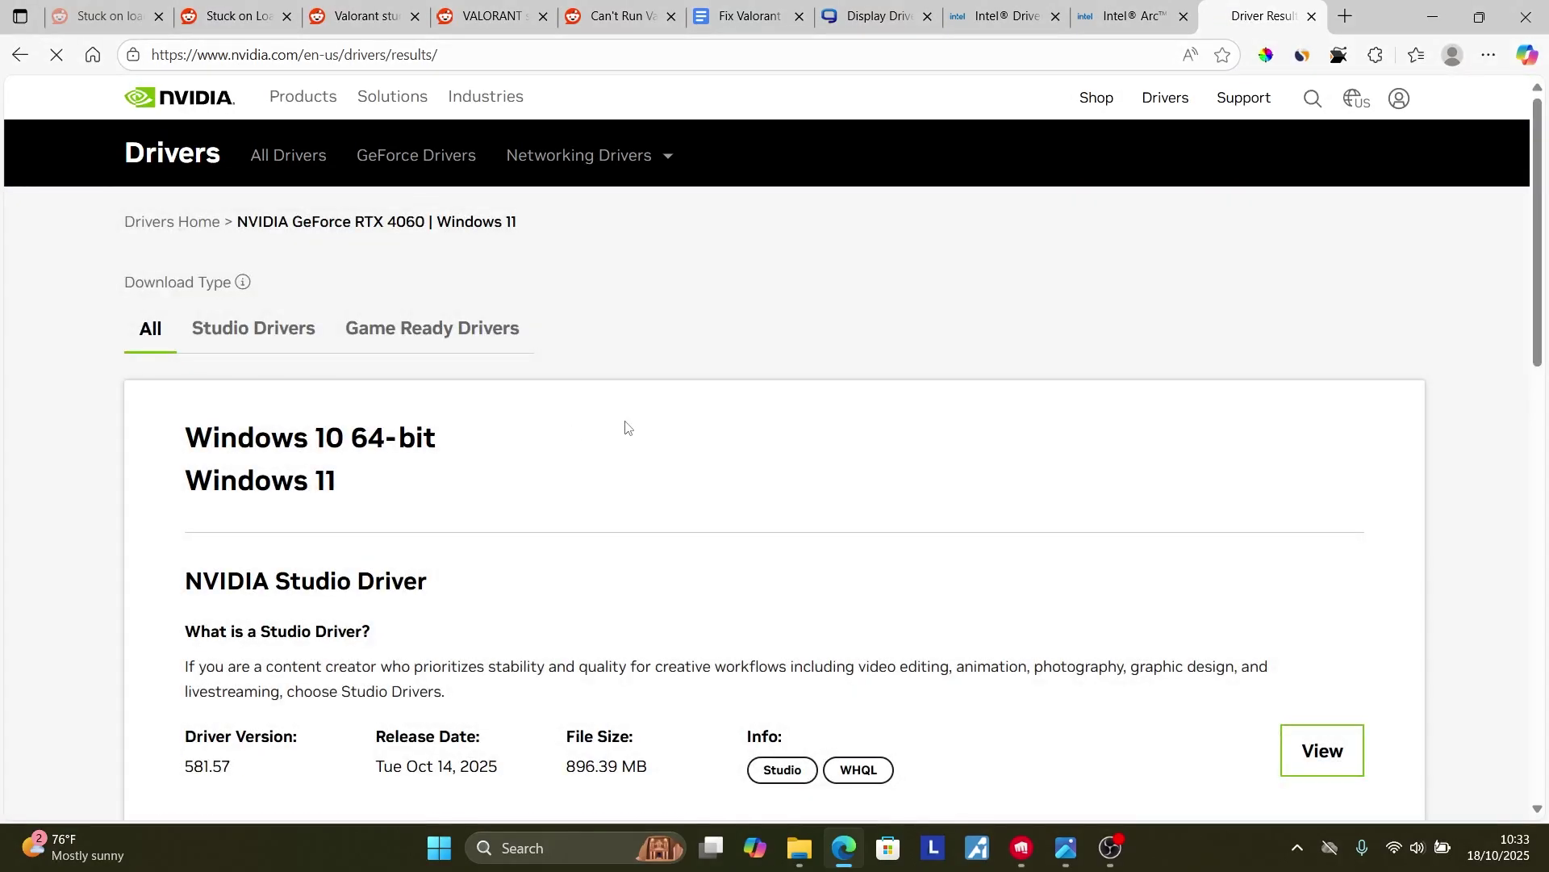
View the Studio Driver 581.57 details, then return to the top of the Fix Valorant guide.
scroll(630, 418, down, 4)
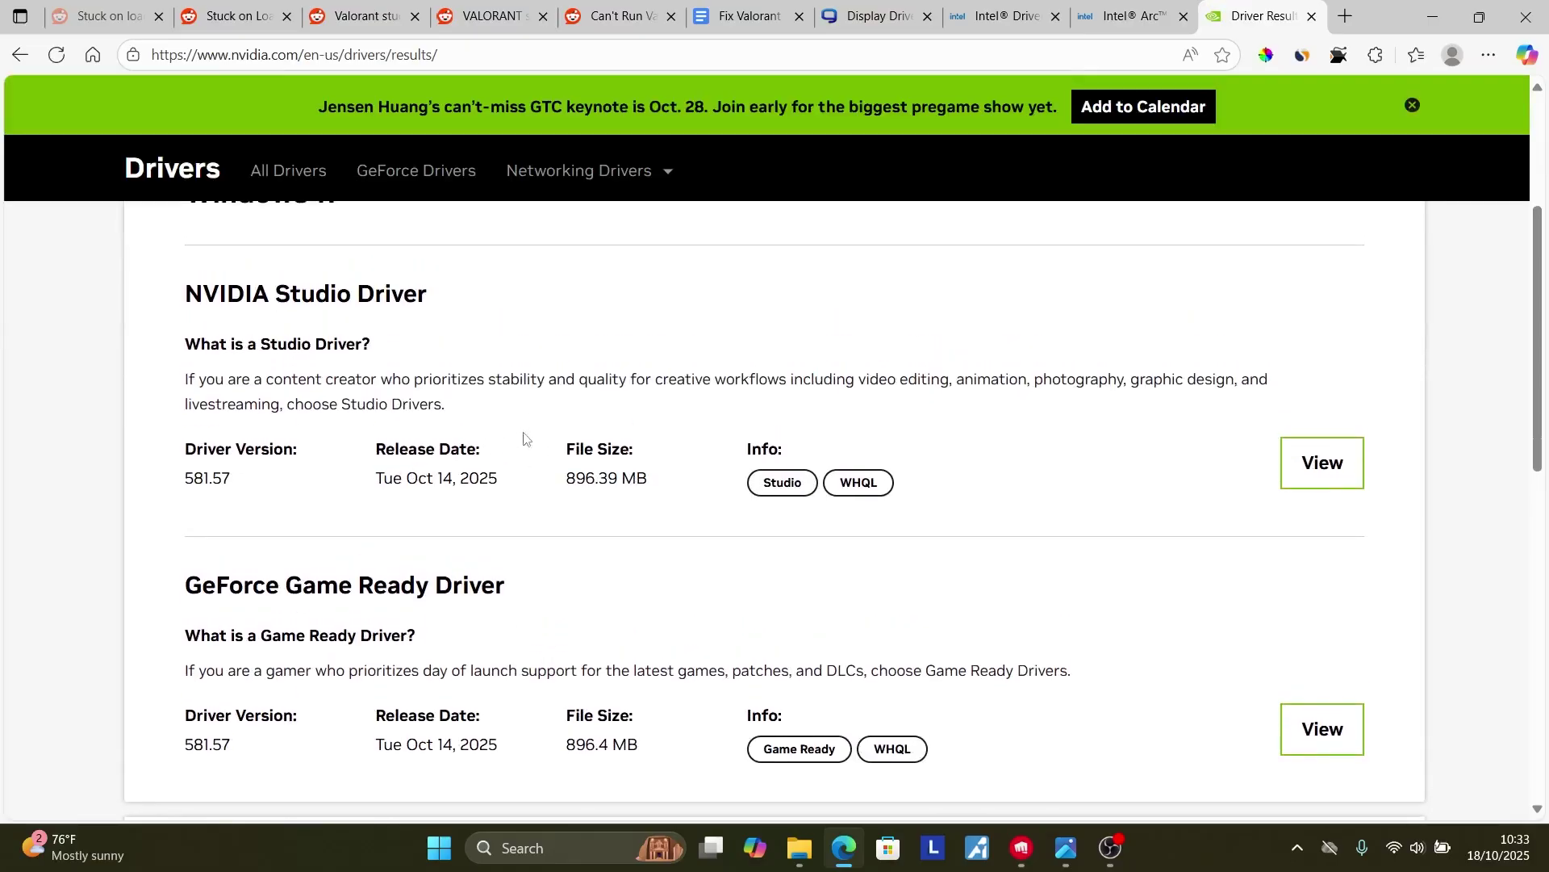
click(1289, 465)
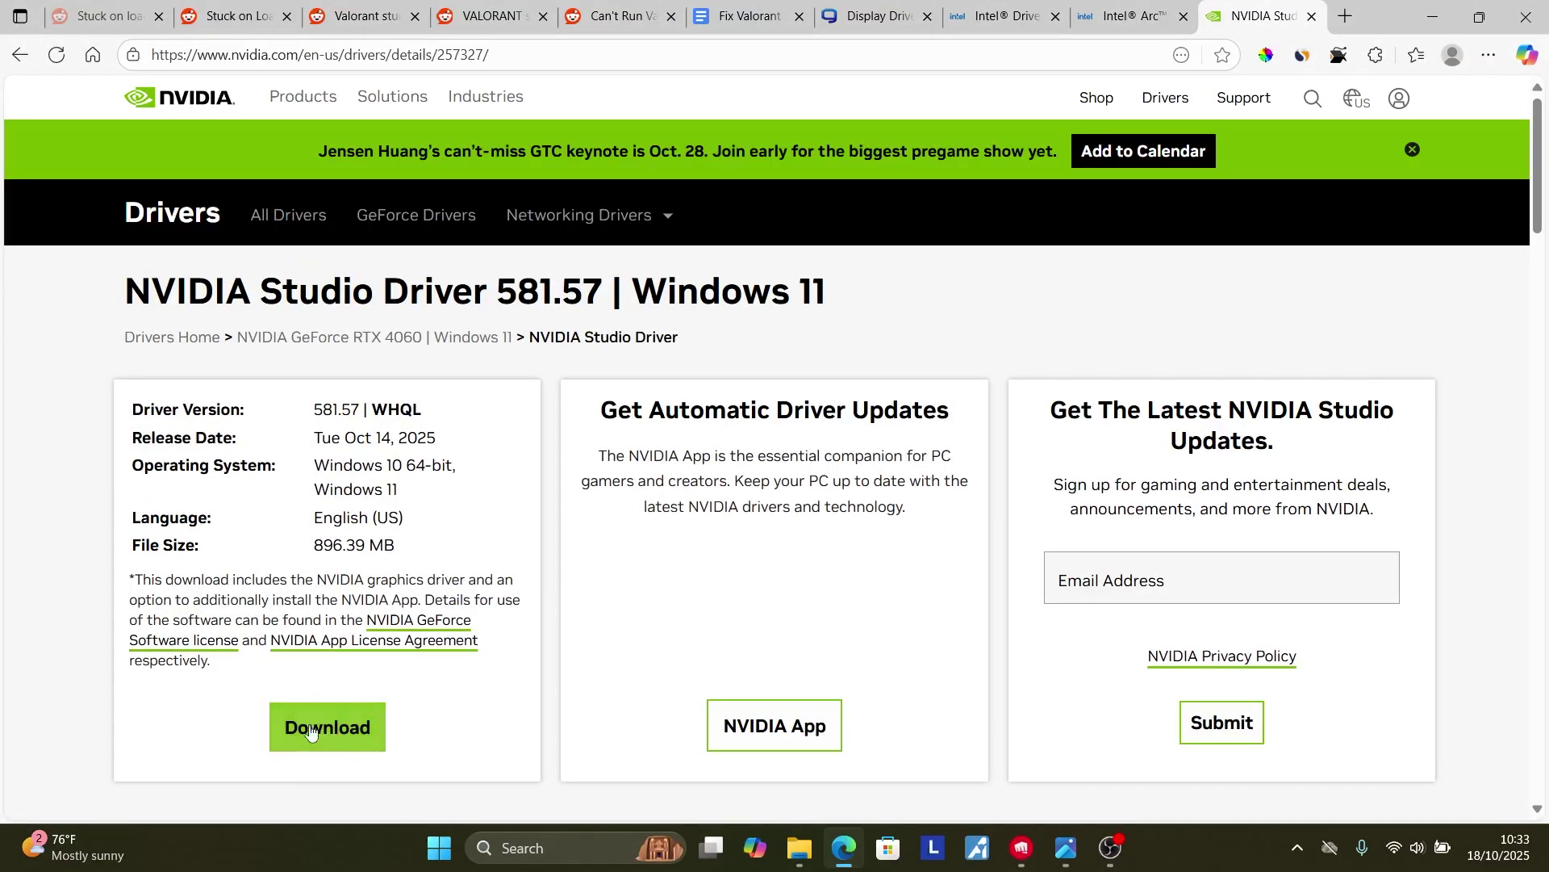
click(753, 13)
scroll(608, 423, down, 3)
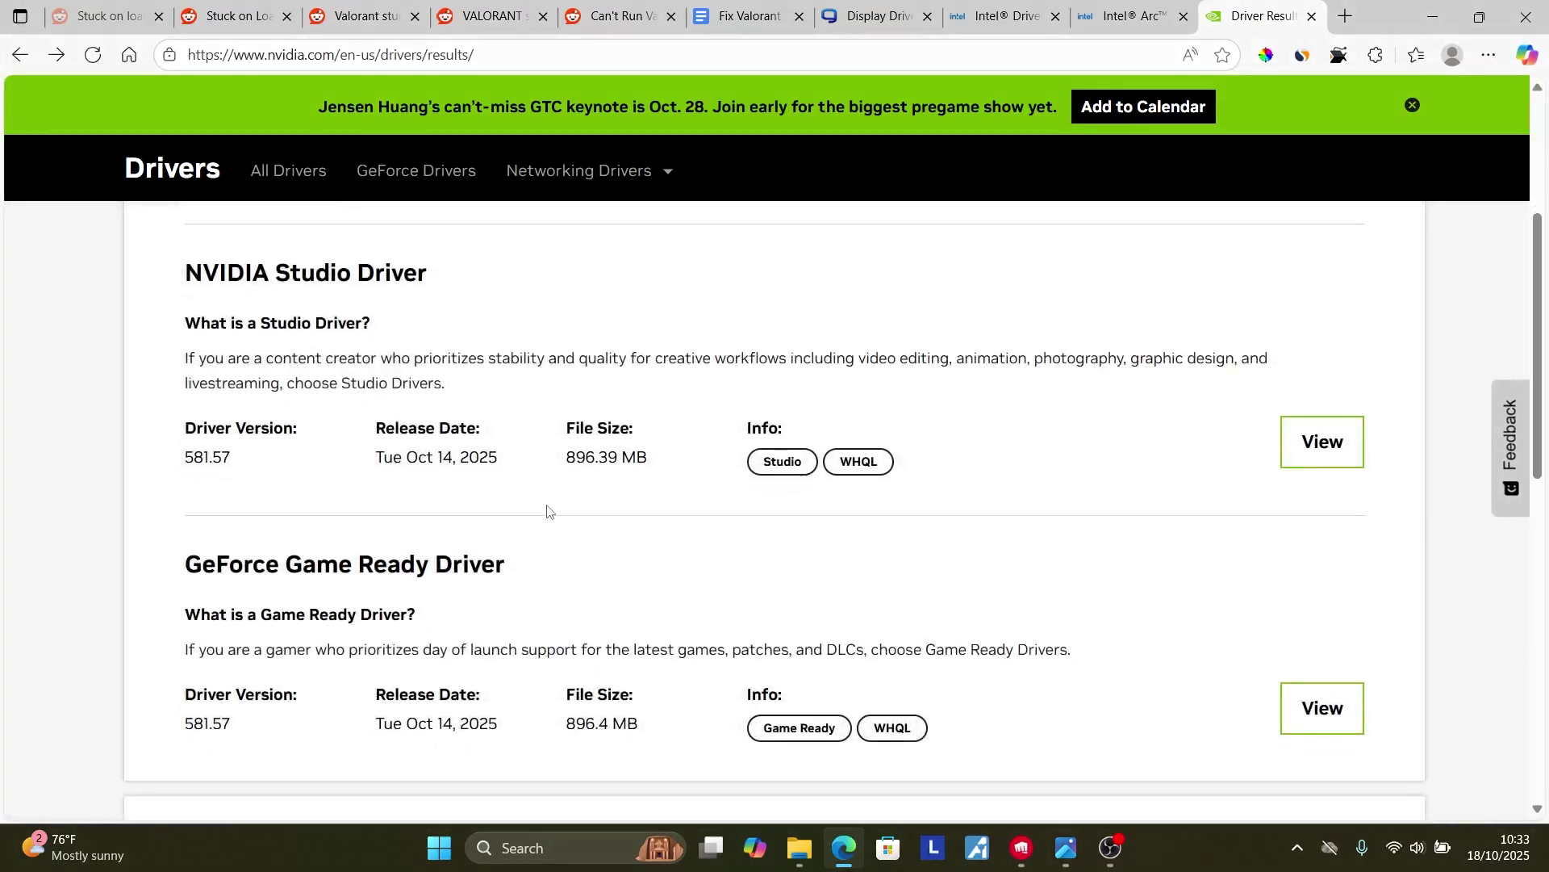
scroll(532, 501, down, 2)
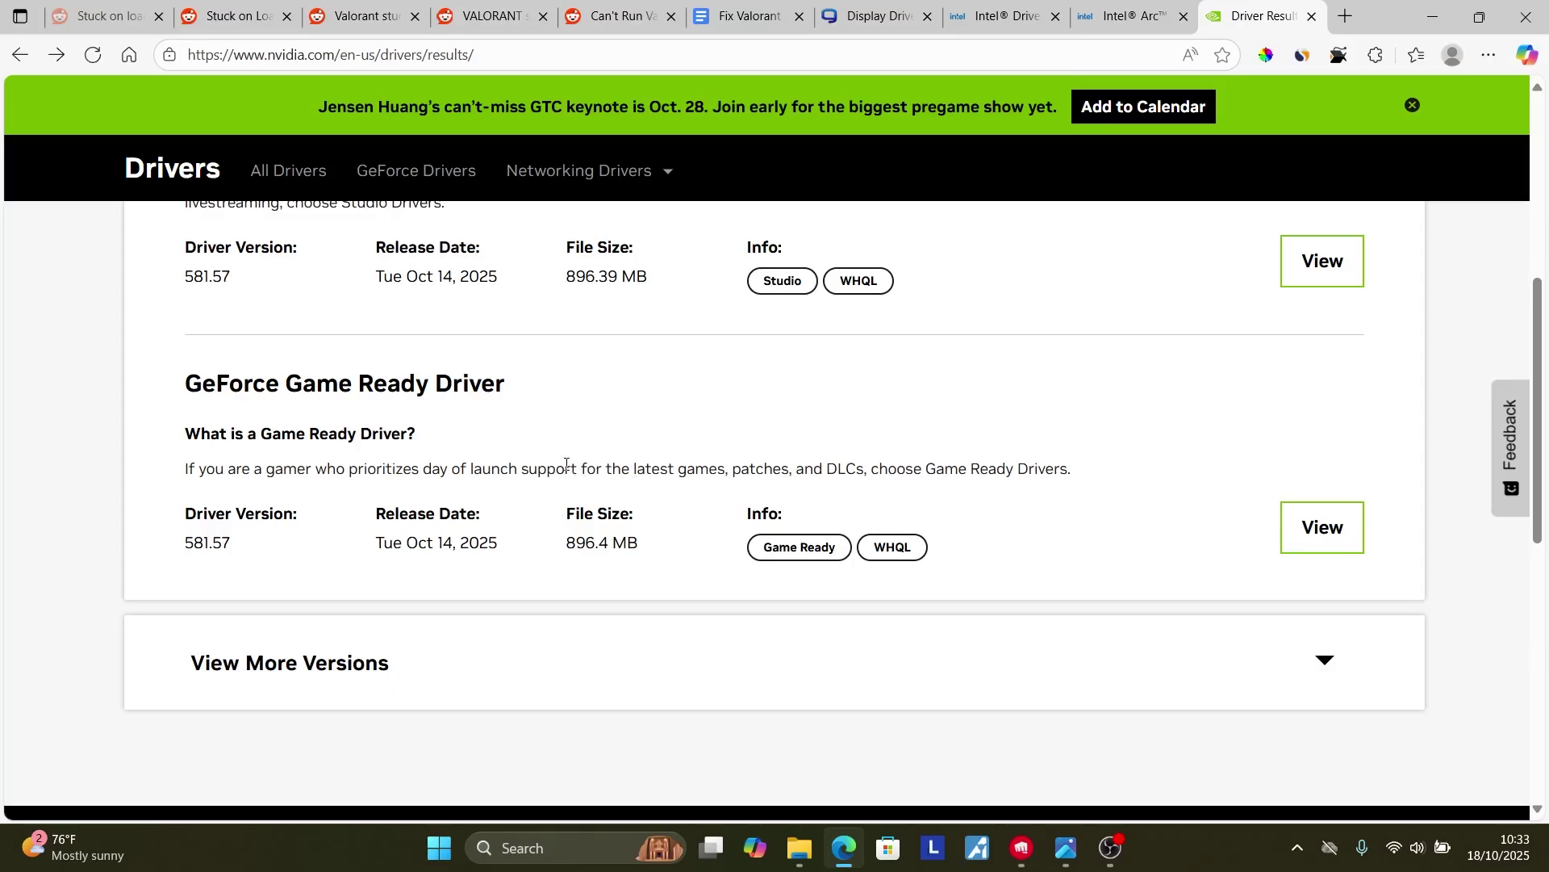
click(747, 20)
scroll(672, 295, up, 10)
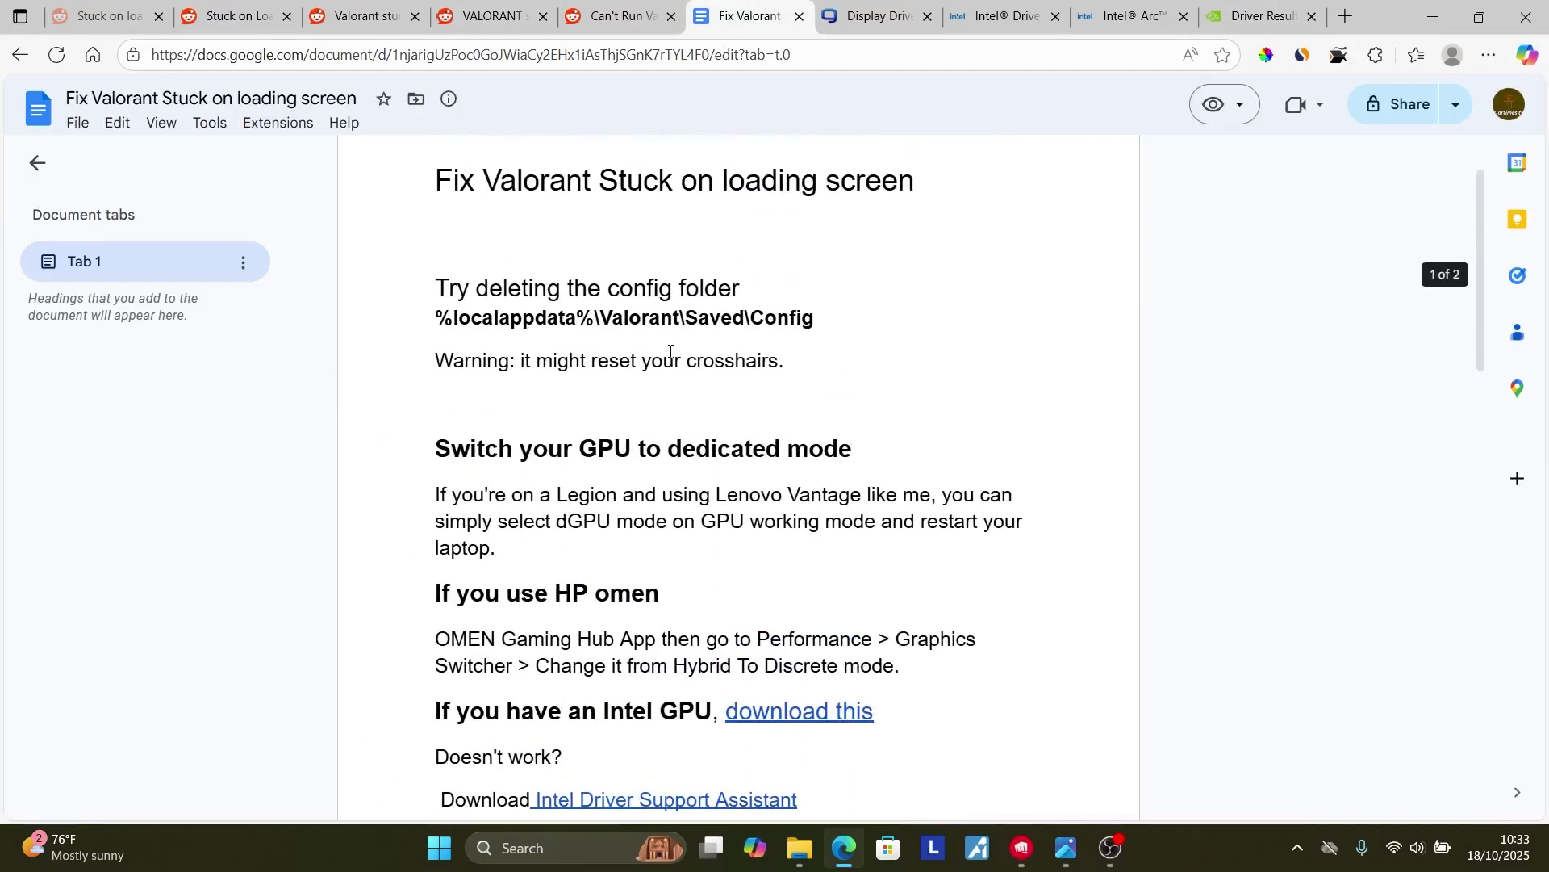